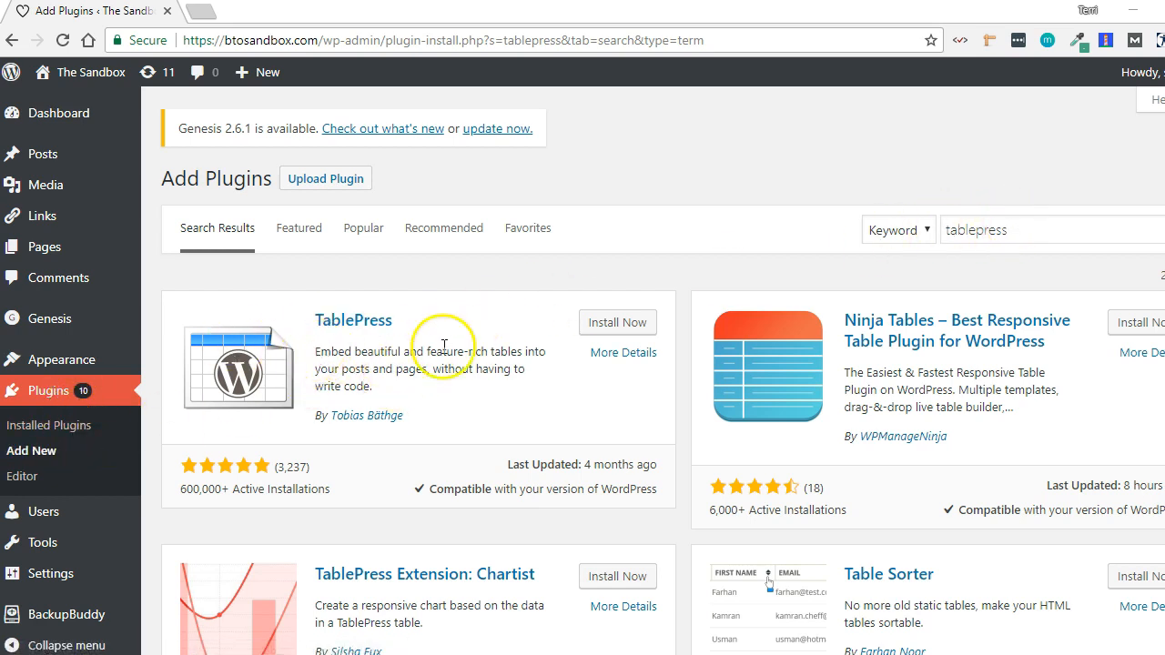
- Install and activate the TablePress plugin from the plugin search results
click(625, 324)
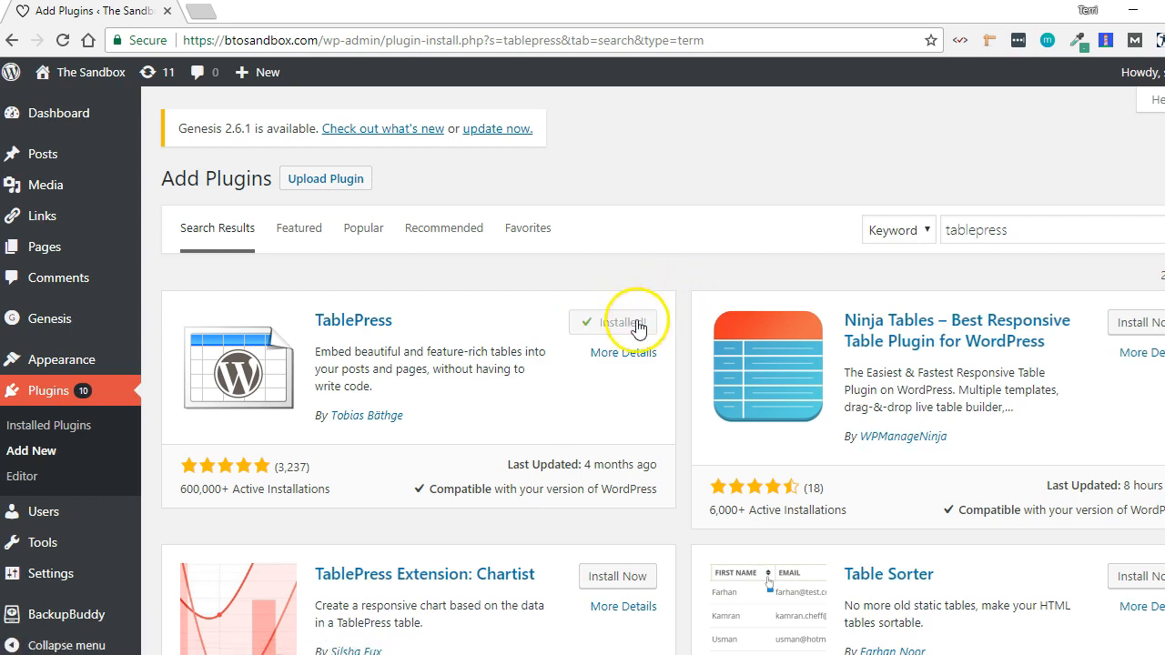
click(620, 333)
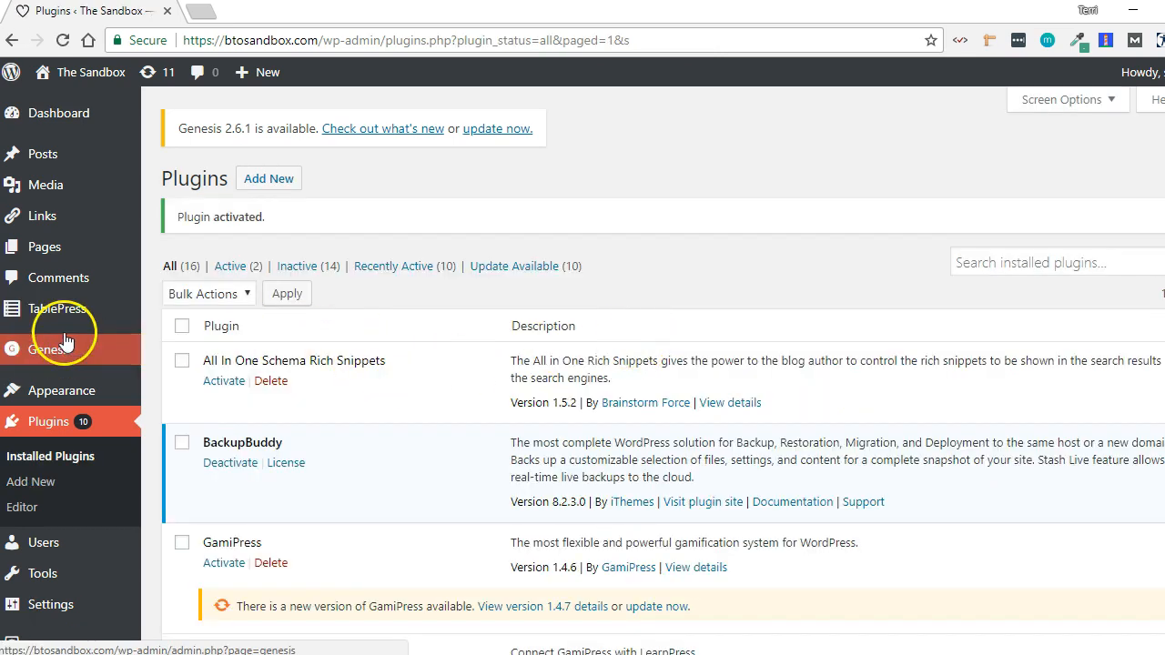
- Open TablePress's table import page and examine the available import formats
mouse_move(87, 325)
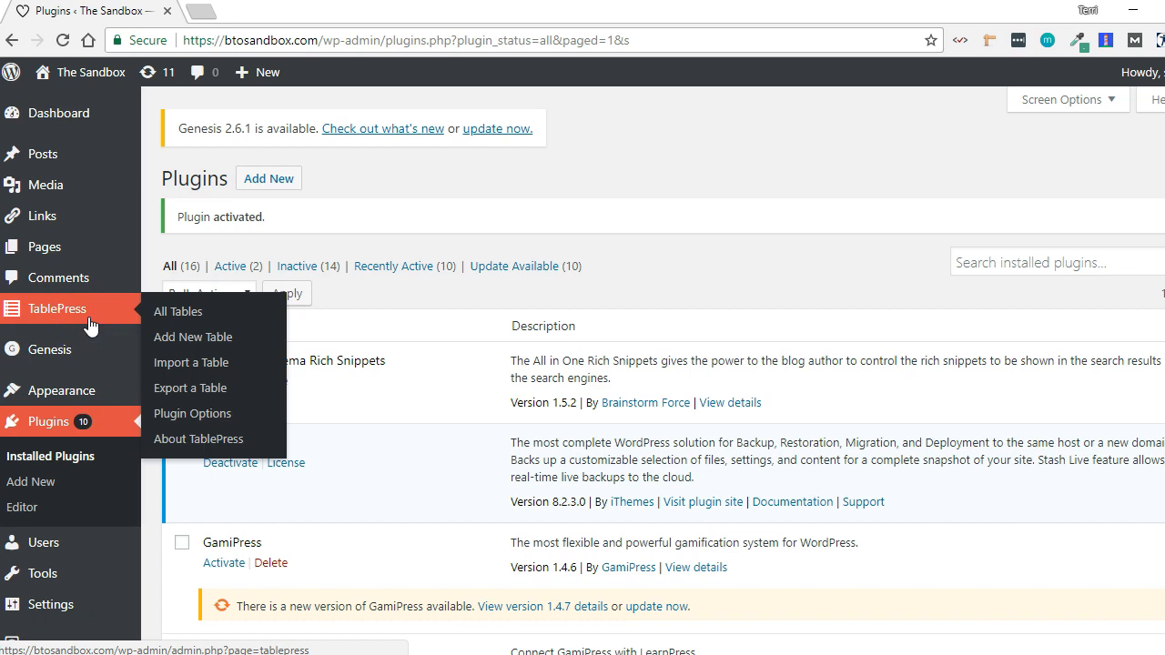
click(227, 366)
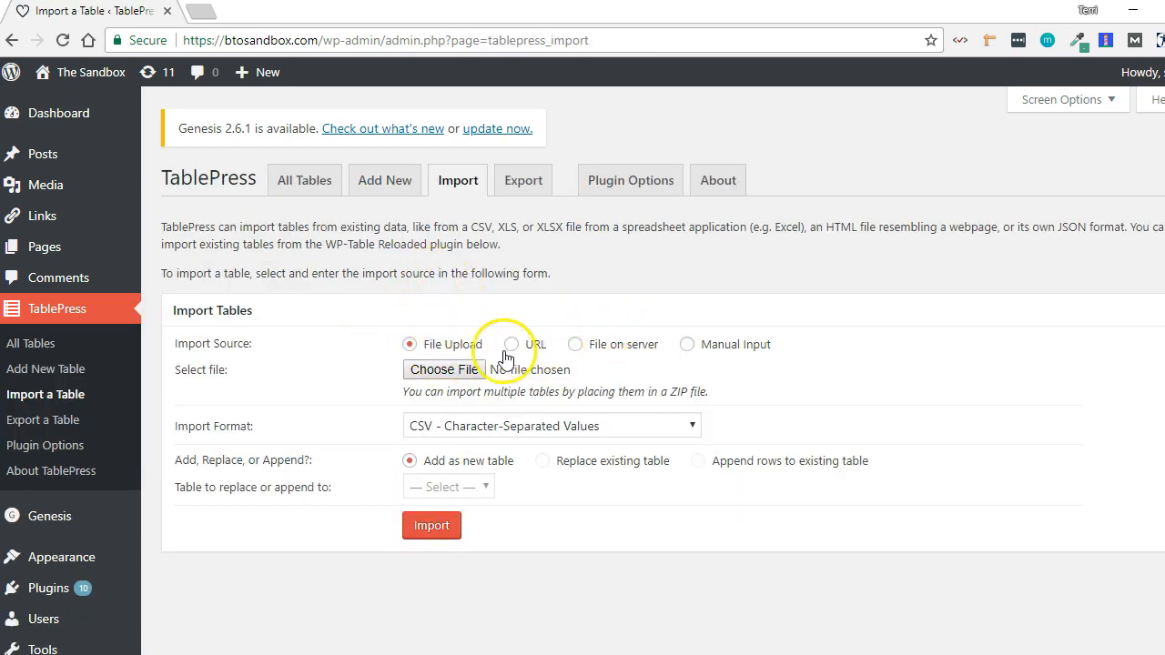
click(485, 426)
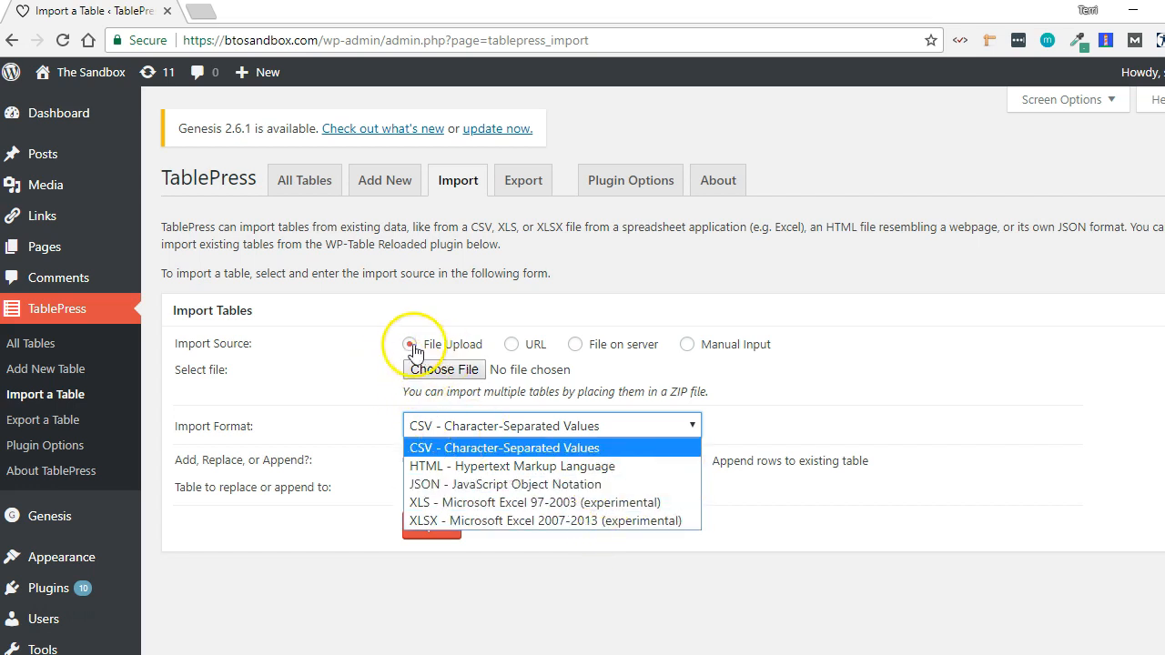
- Start a new TablePress table and name it "Past Events"
click(399, 182)
click(327, 353)
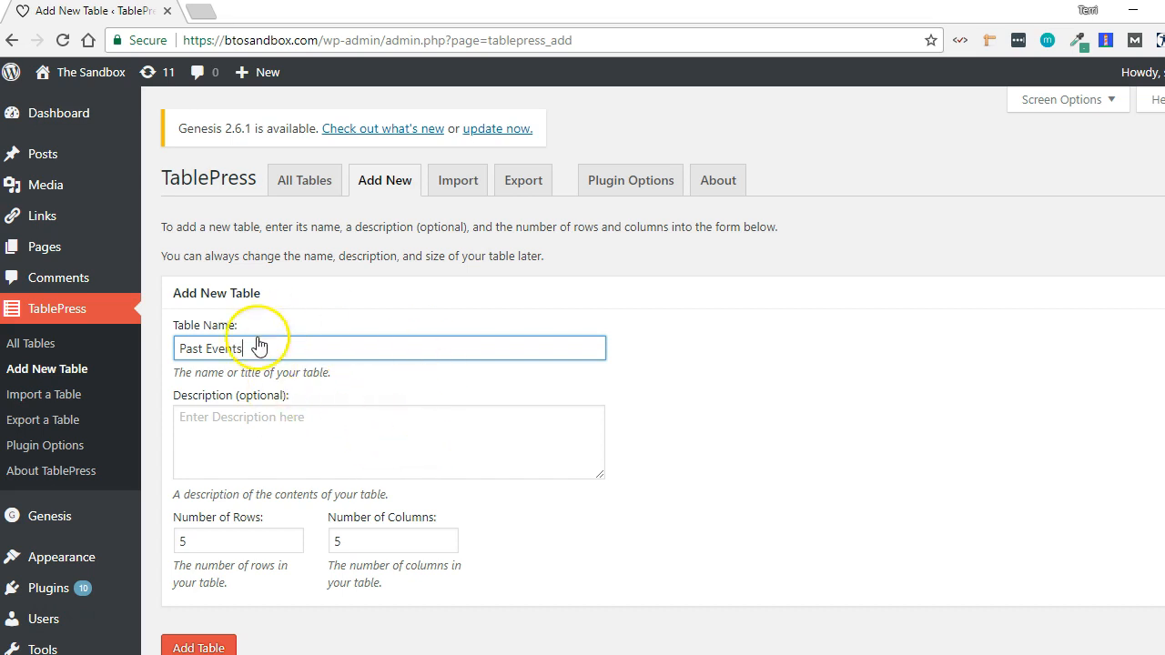
- Check the event list in Notepad, then set the table to 4 rows and 3 columns and add it
scroll(673, 364, down, 1)
click(187, 421)
double_click(187, 421)
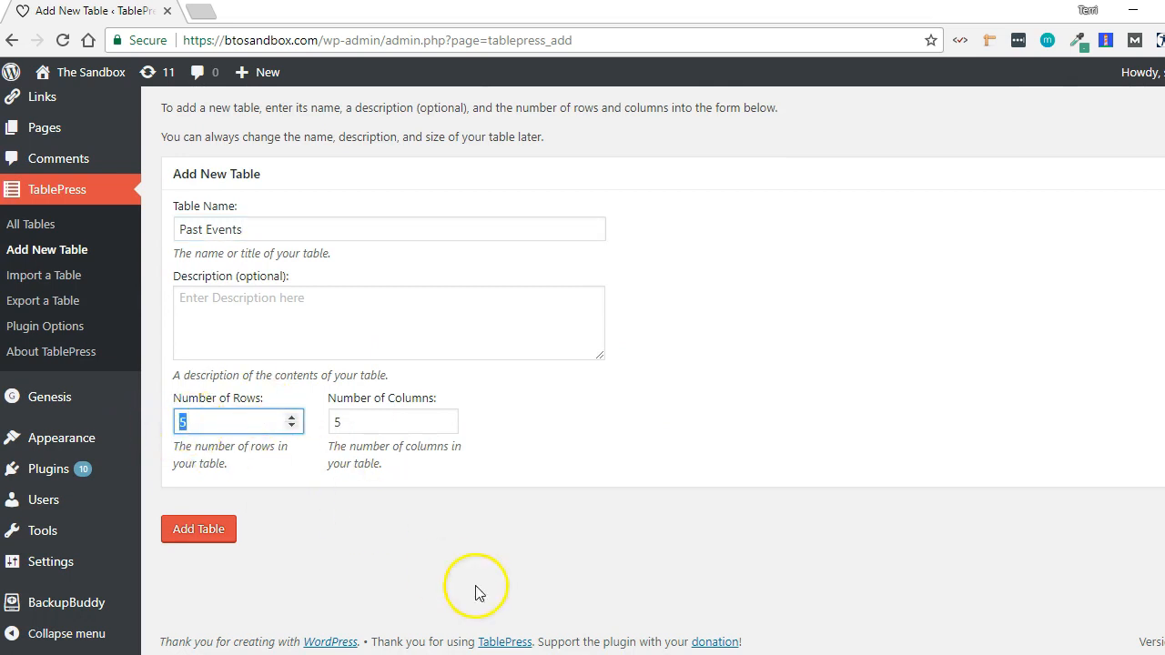
key(alt+Tab)
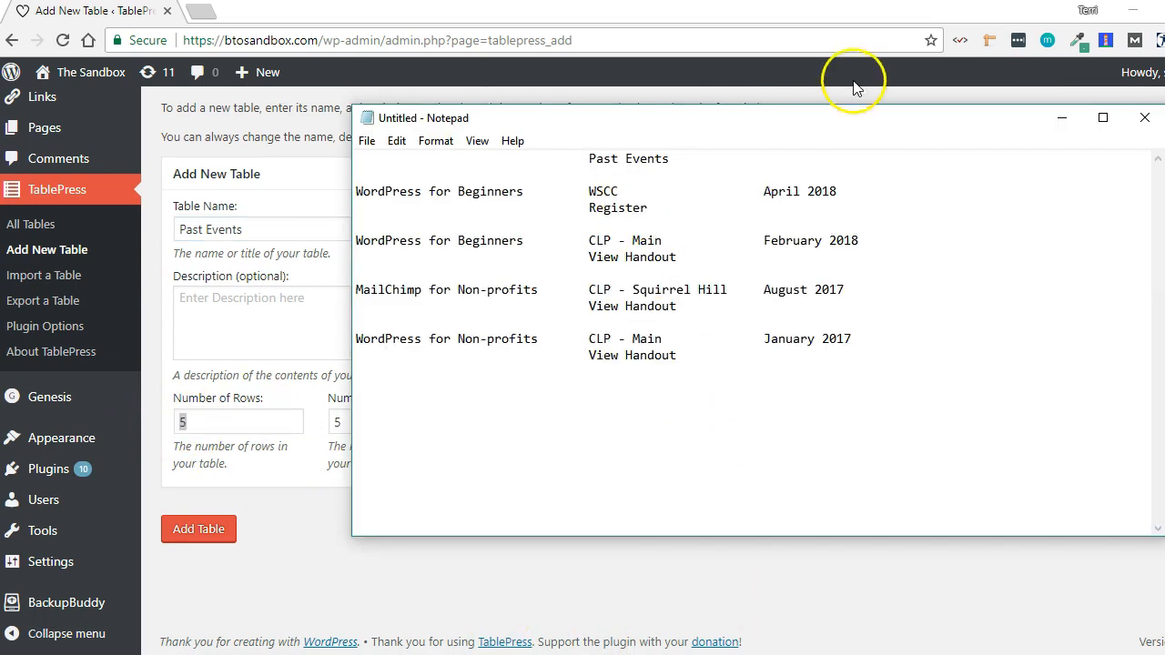
drag(859, 132, 796, 176)
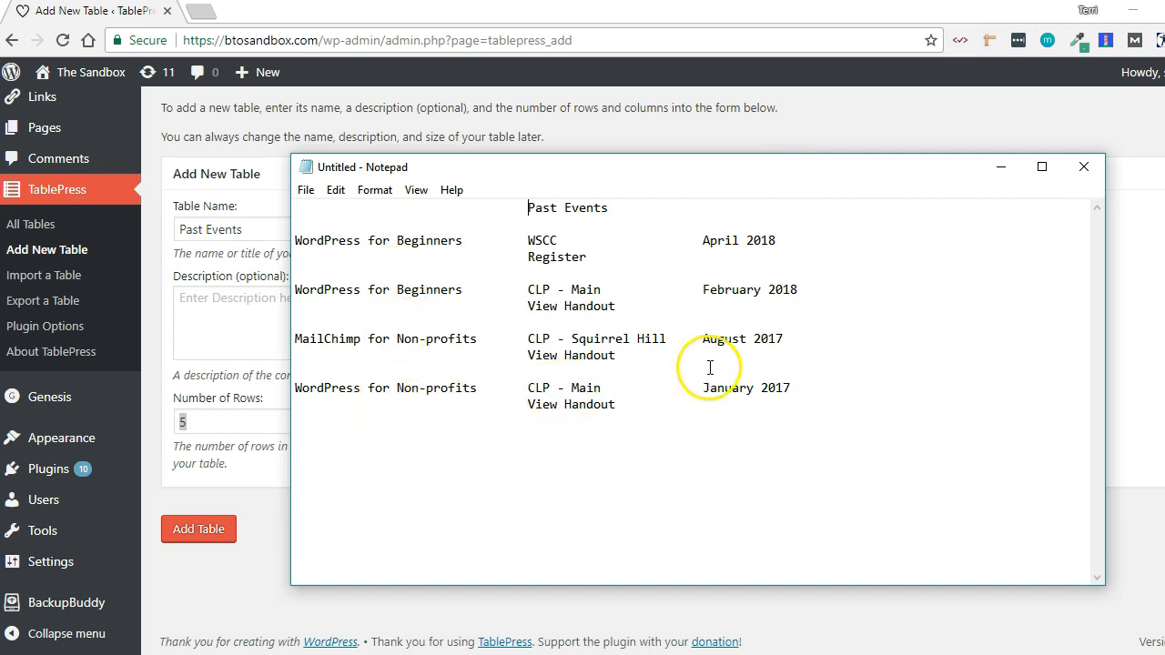
double_click(206, 418)
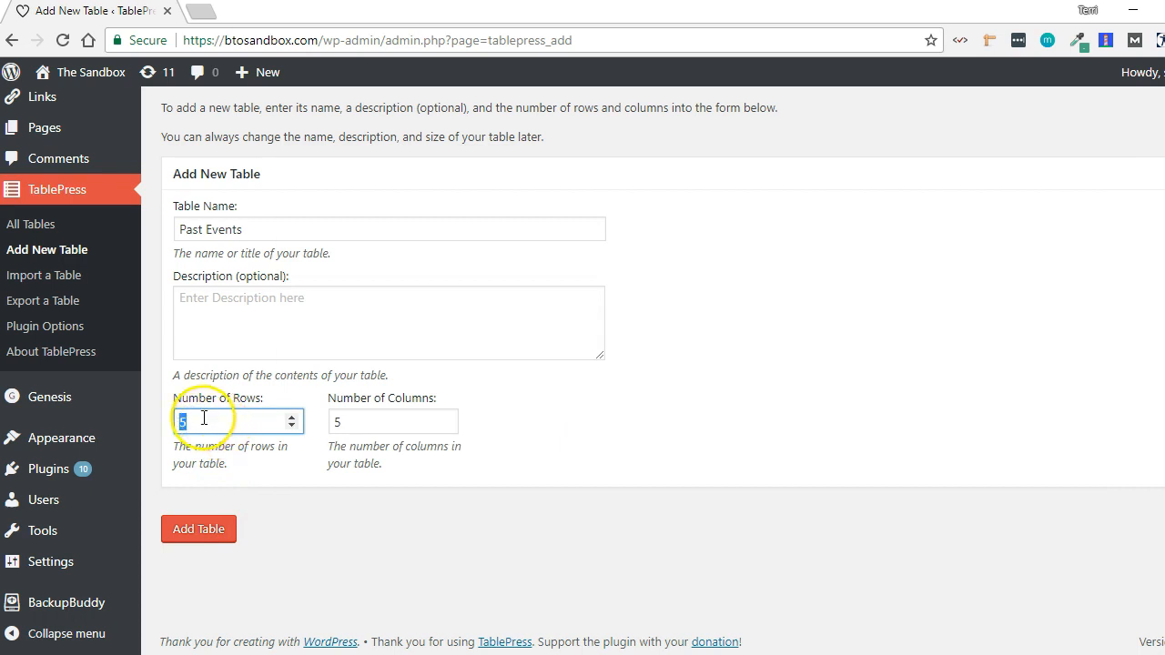
text(4)
key(Tab)
text(3)
click(211, 533)
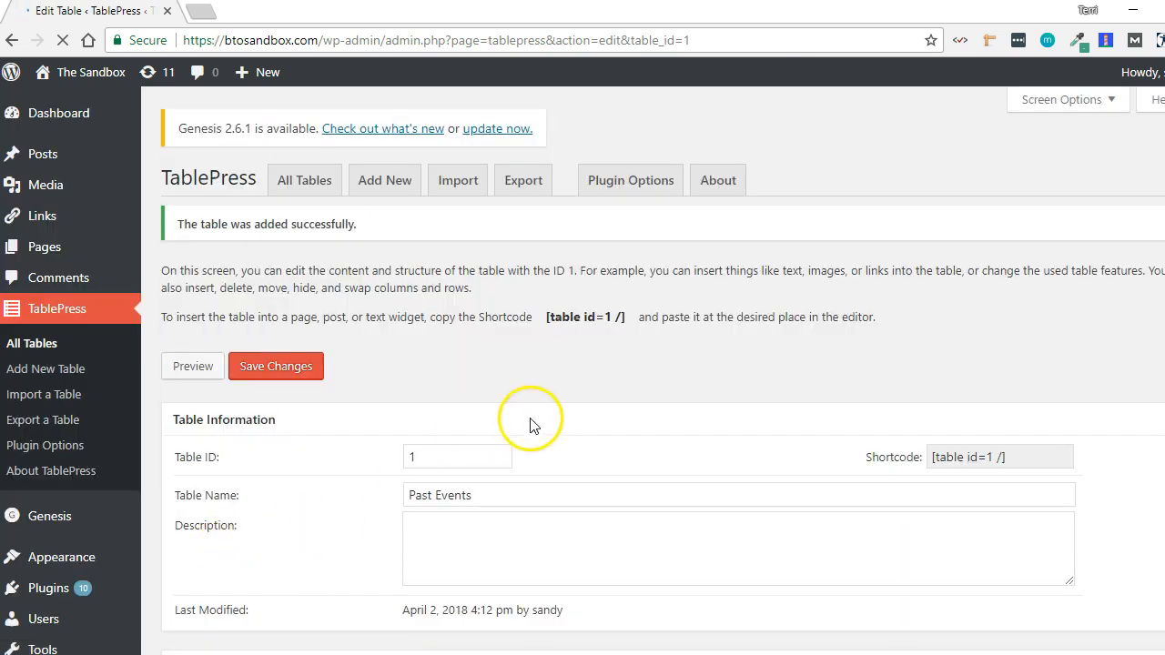
- Dismiss the feature tip about moving rows and columns over the table content grid
scroll(373, 430, down, 4)
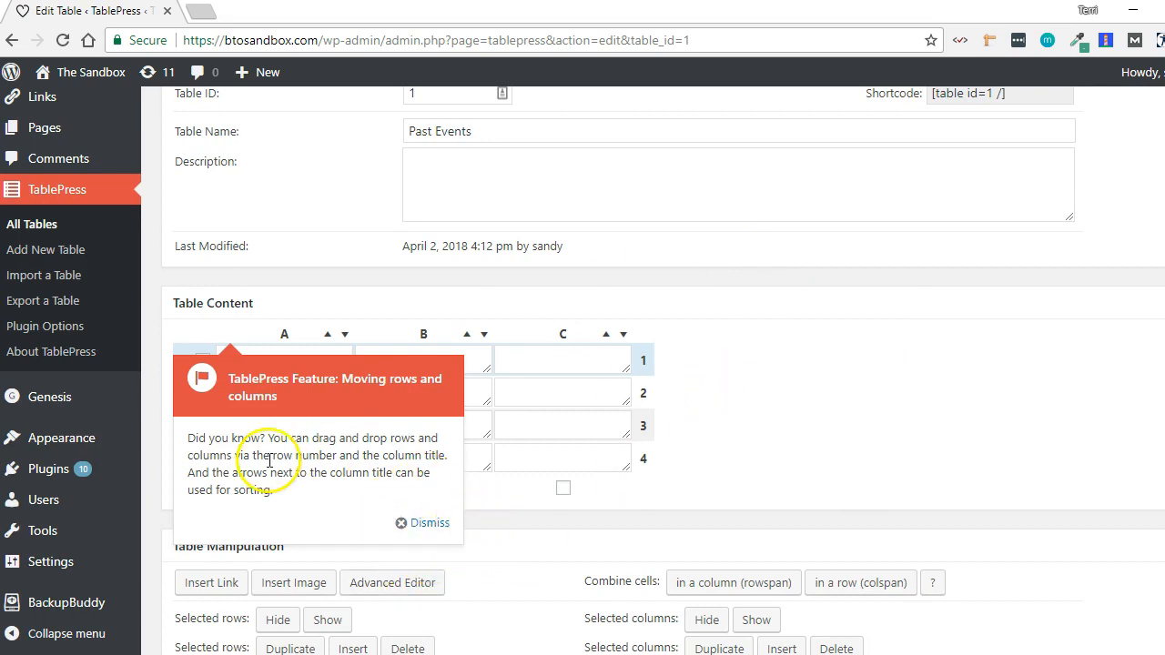
click(433, 528)
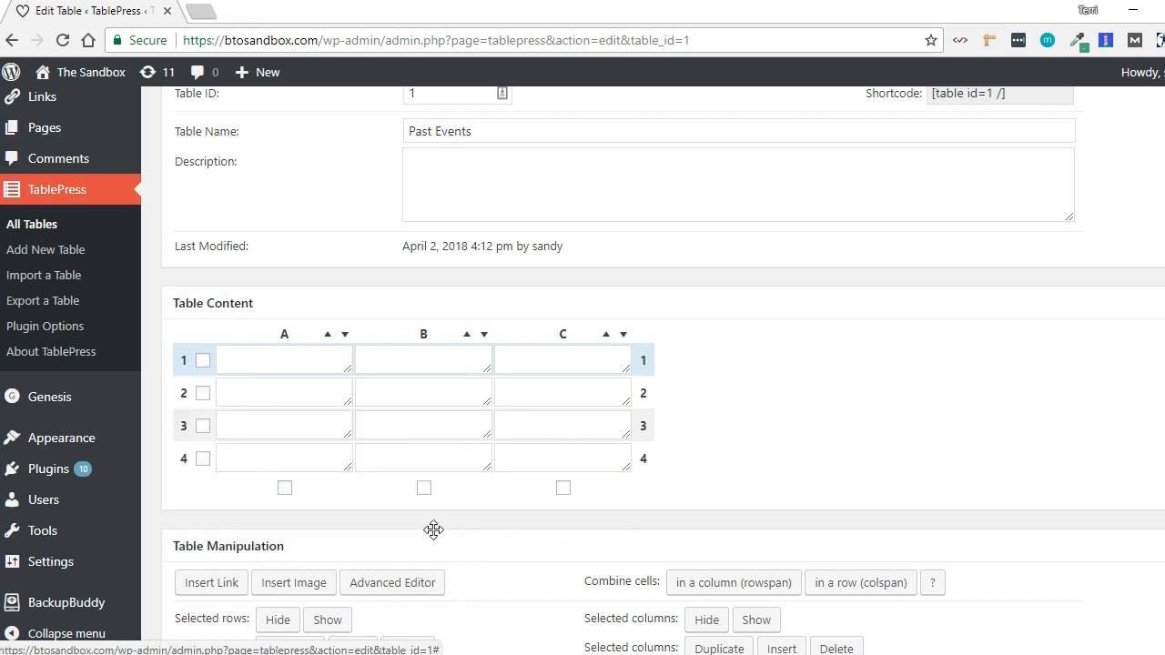
click(287, 357)
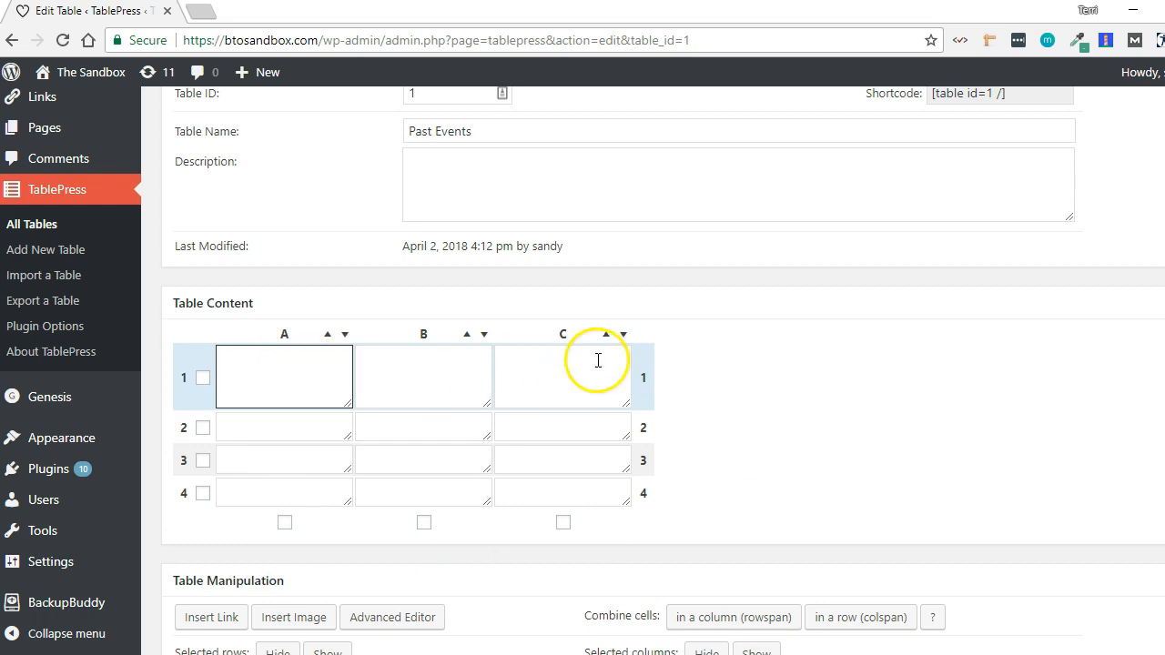
click(387, 382)
click(600, 374)
click(281, 370)
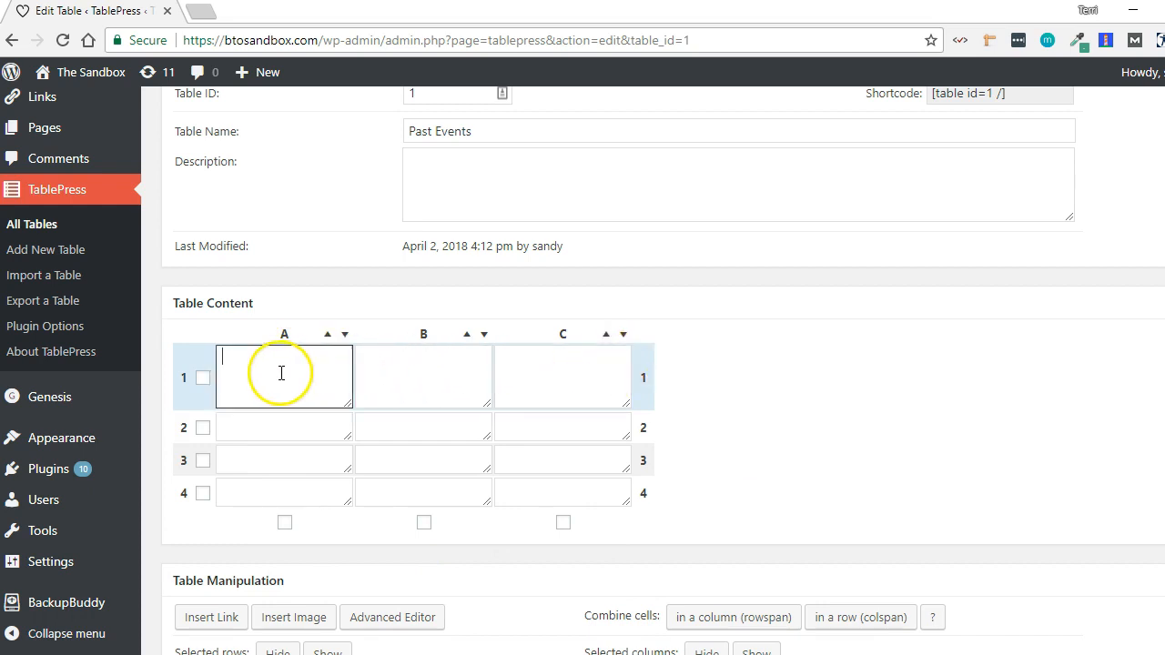
scroll(710, 338, down, 2)
click(714, 339)
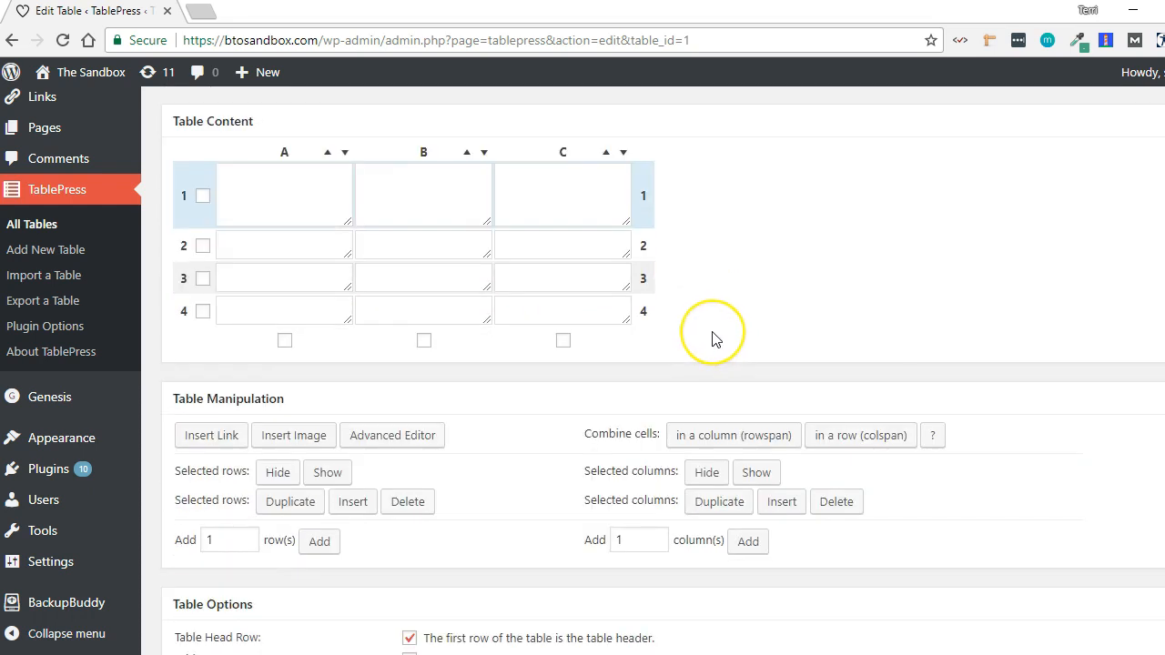
- Copy "WordPress for Beginners" from the first event in Notepad into cell A1 of the table
click(306, 198)
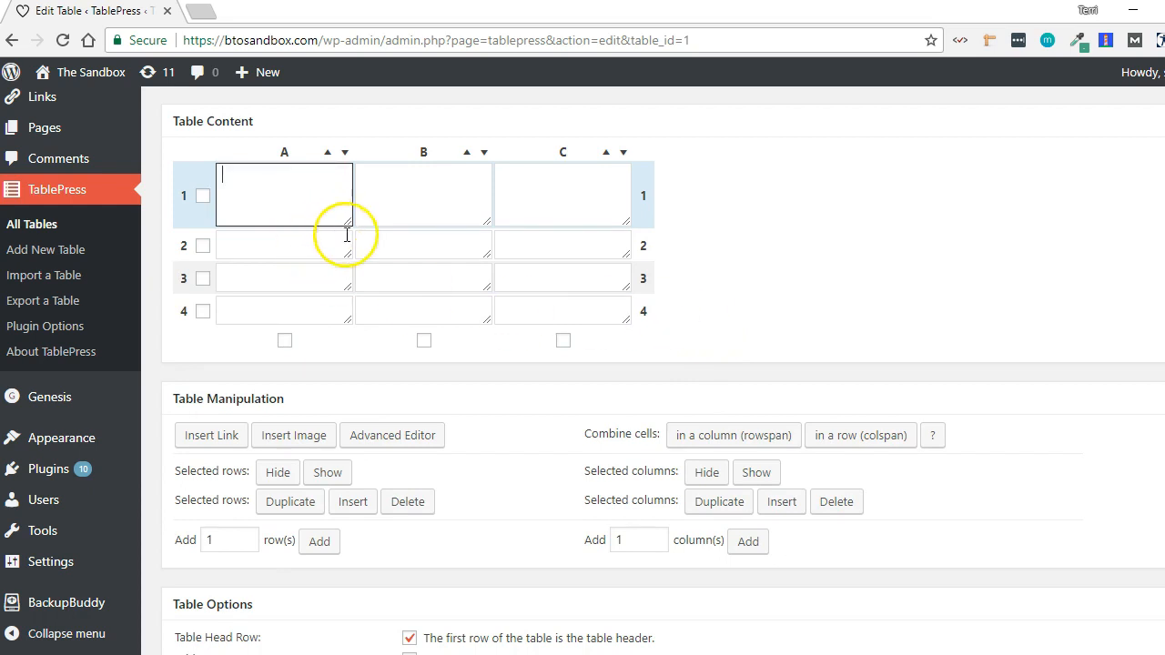
key(alt+Tab)
double_click(379, 240)
click(384, 240)
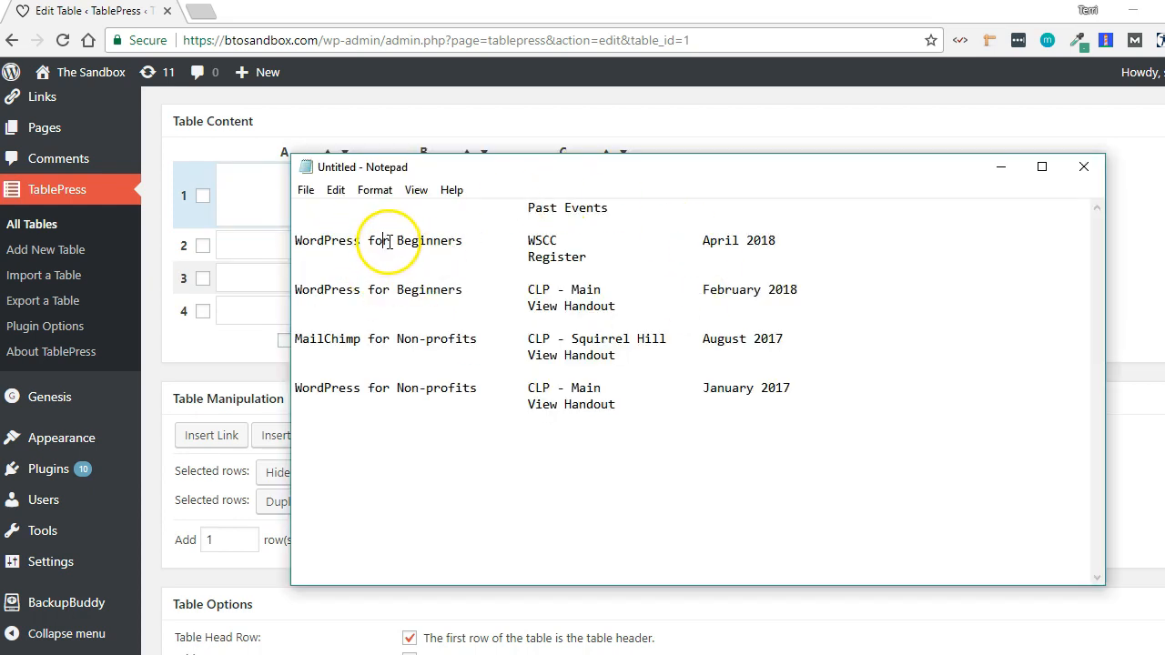
drag(472, 241, 303, 244)
key(ctrl+c)
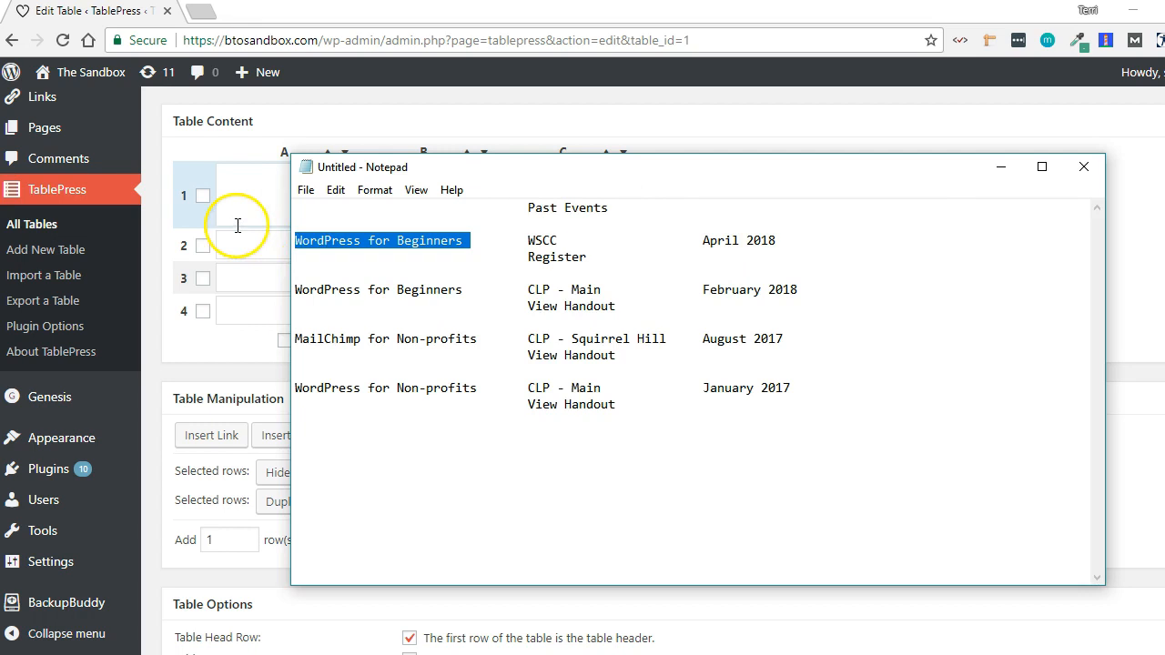
click(260, 202)
key(ctrl+v)
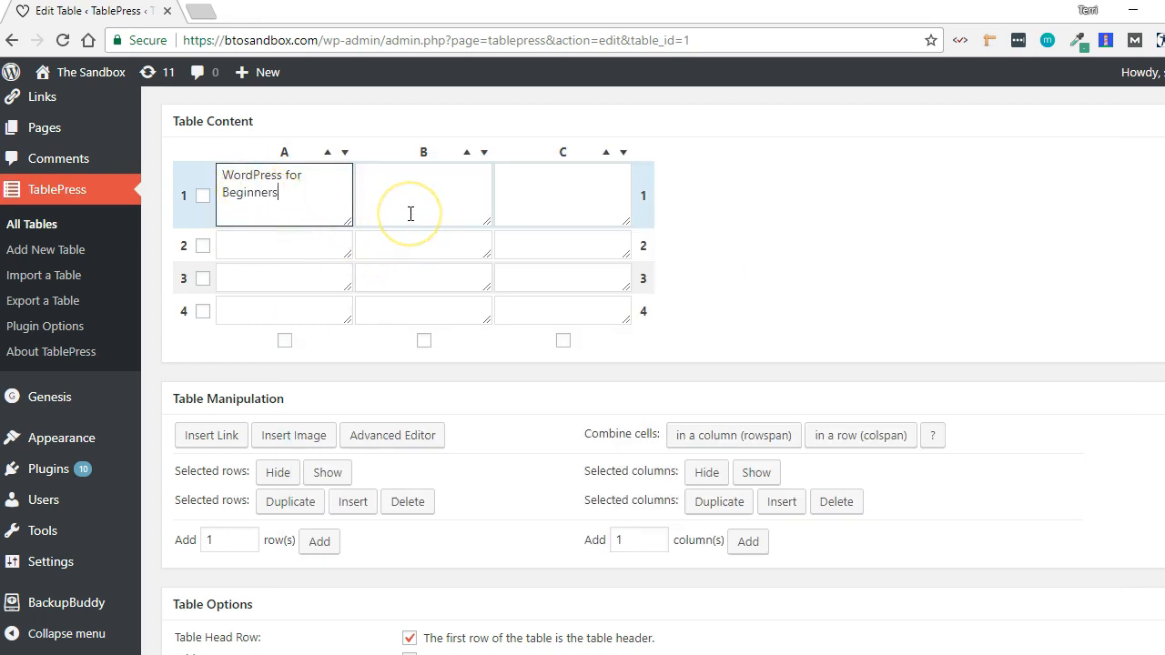
- Check the first event in Notepad, then enter "WSCC" and "Register" on two lines in cell B1 and "April 2018" in C1
key(alt+Tab)
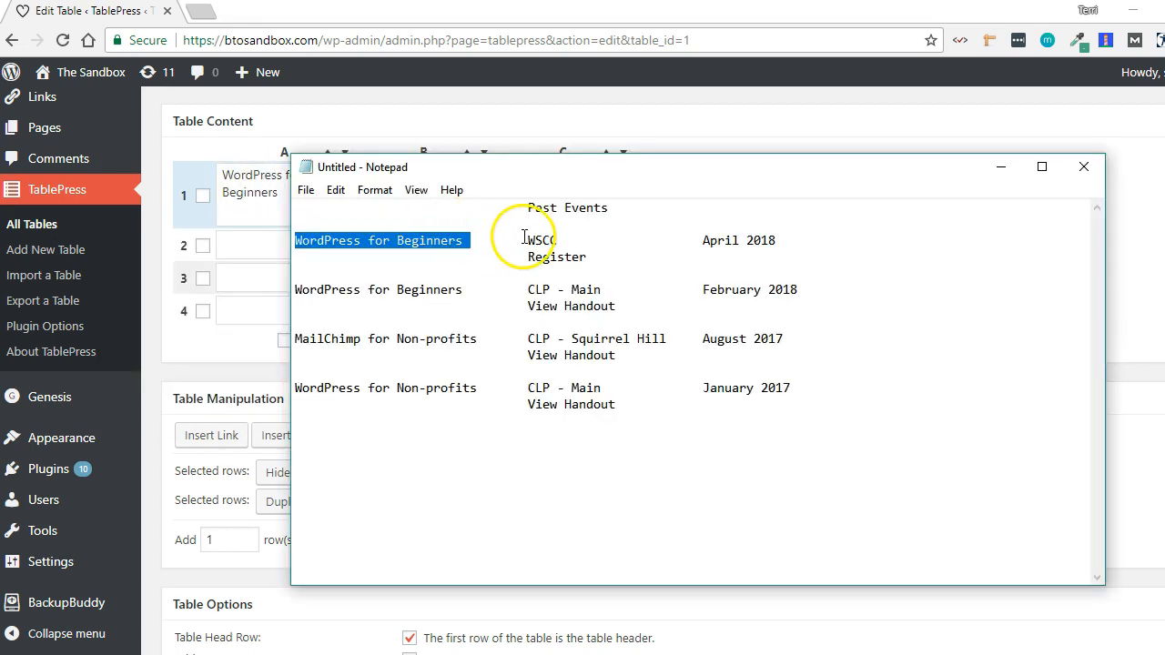
drag(524, 239, 589, 257)
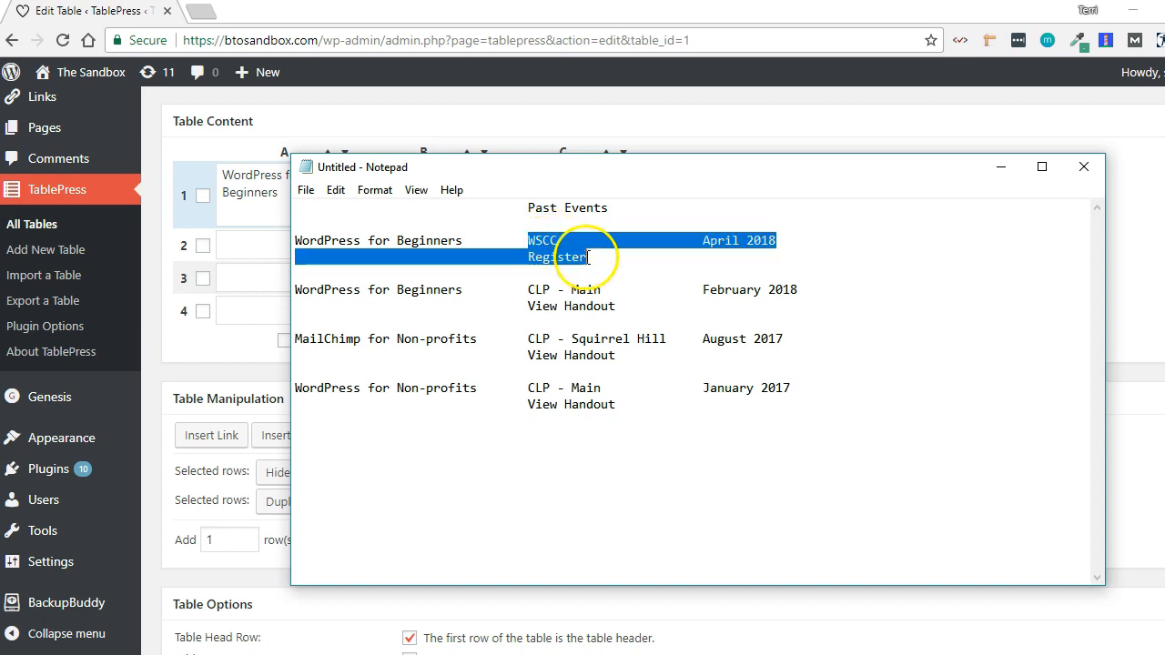
click(534, 244)
key(alt+Tab)
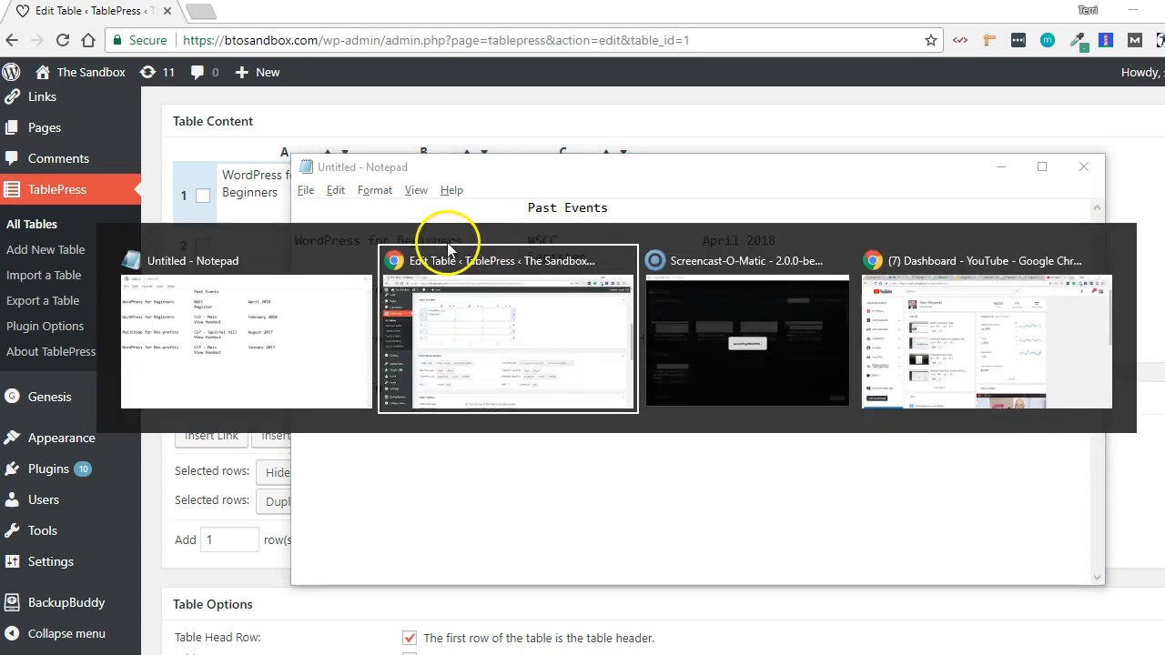
click(453, 191)
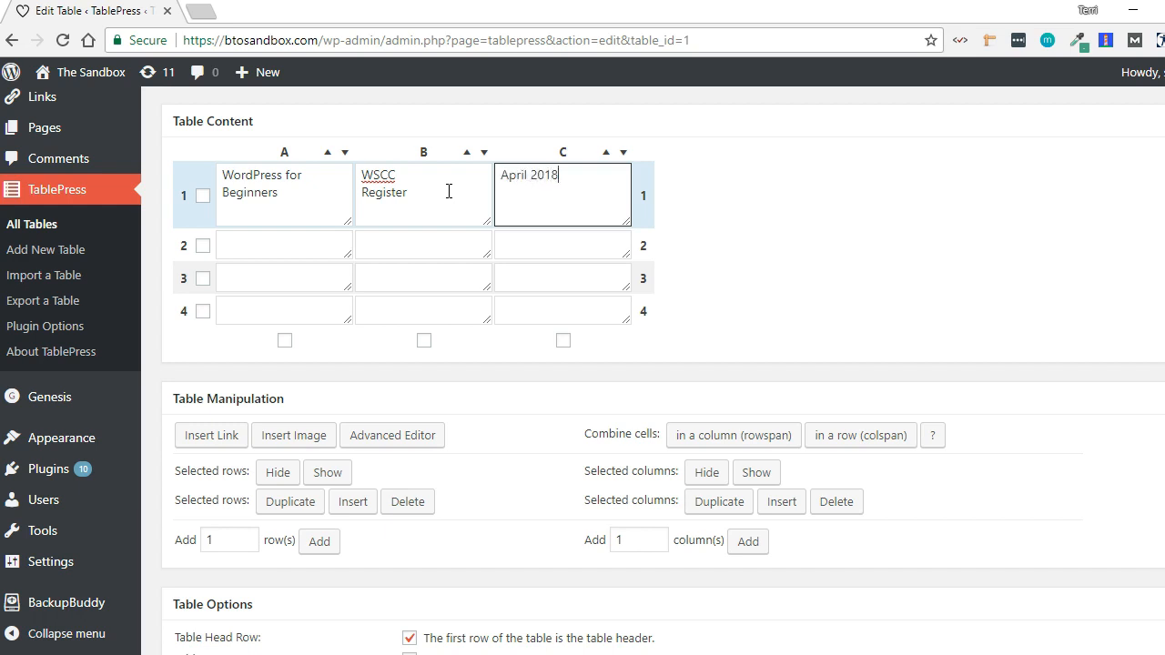
- Copy "WordPress for Beginners" from the second event in Notepad into cell A2 of the table
key(alt+Tab)
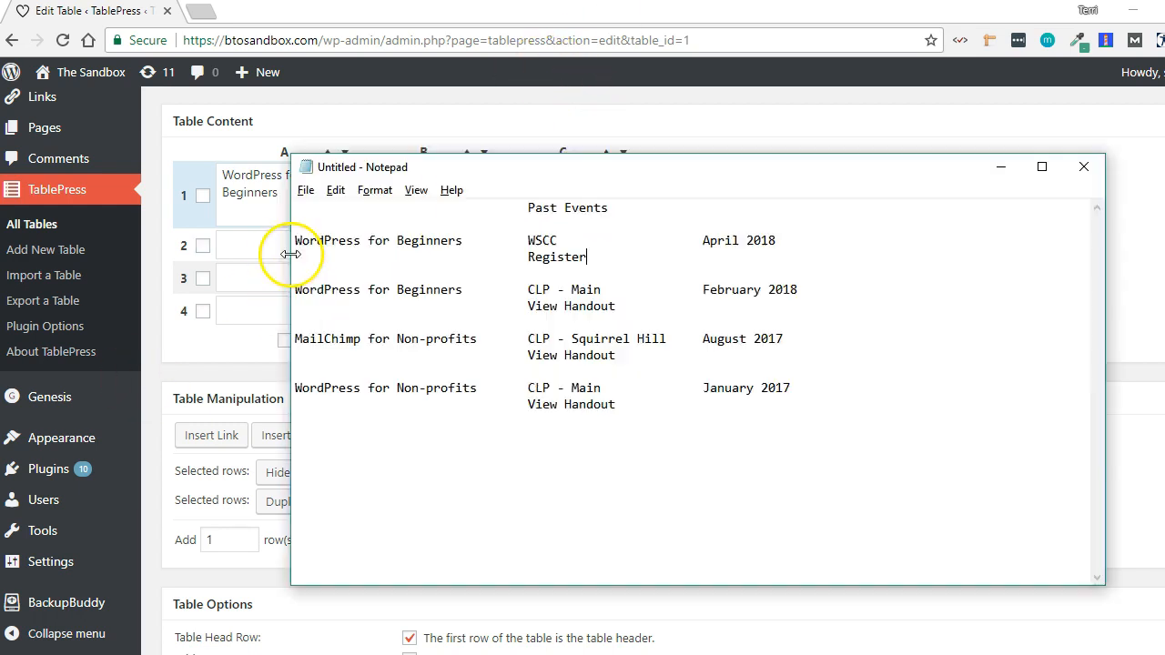
click(293, 289)
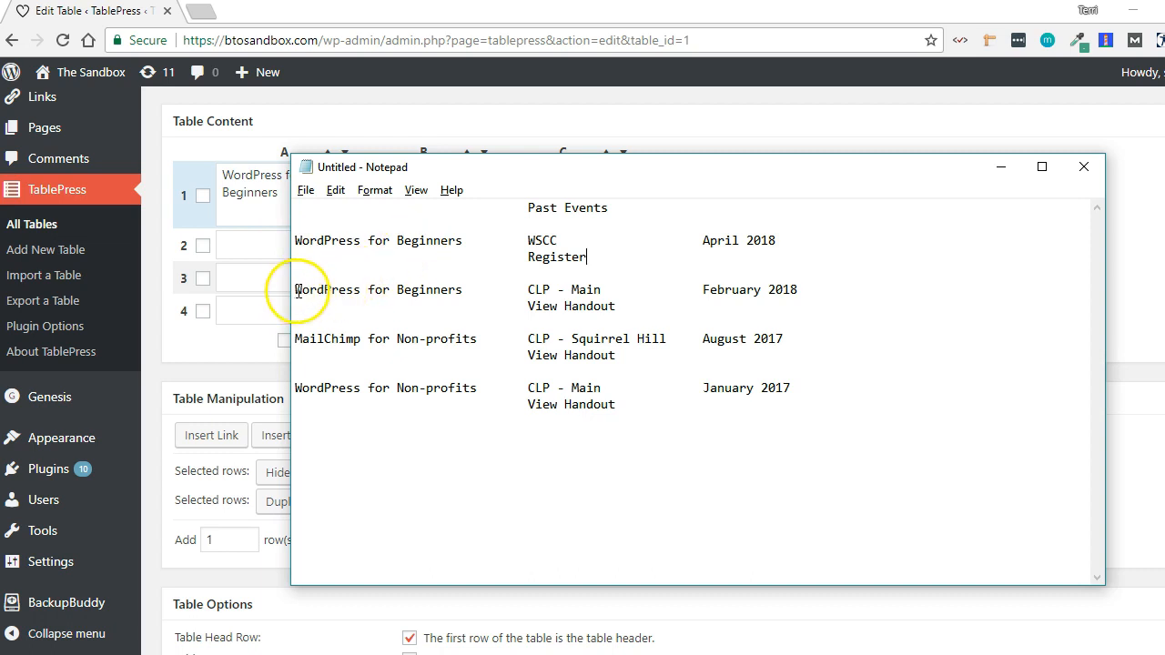
shift+click(461, 293)
key(ctrl+c)
key(alt+Tab)
click(312, 239)
key(ctrl+v)
- Switch to Notepad and select the text "MailChimp for Non-profits" in the third event
key(alt+Tab)
click(424, 338)
drag(476, 340, 320, 350)
shift+click(296, 339)
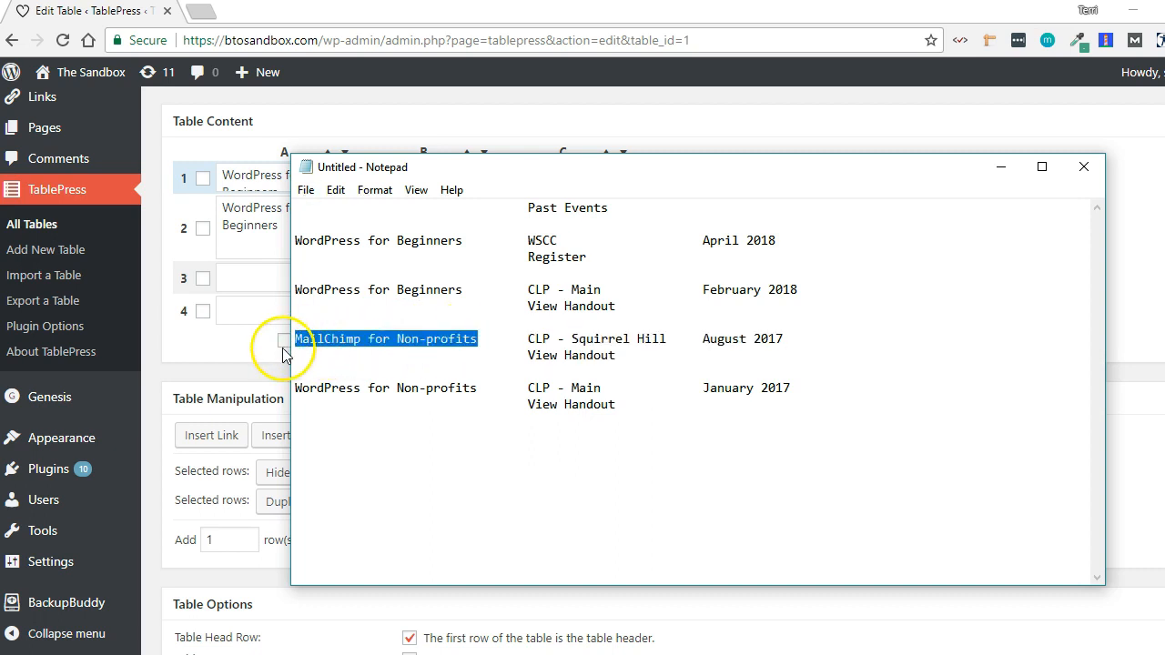
- Try to paste "MailChimp for Non-profits" into cell A3 of the table
key(alt+Tab)
click(250, 283)
key(ctrl+v)
key(alt+Tab)
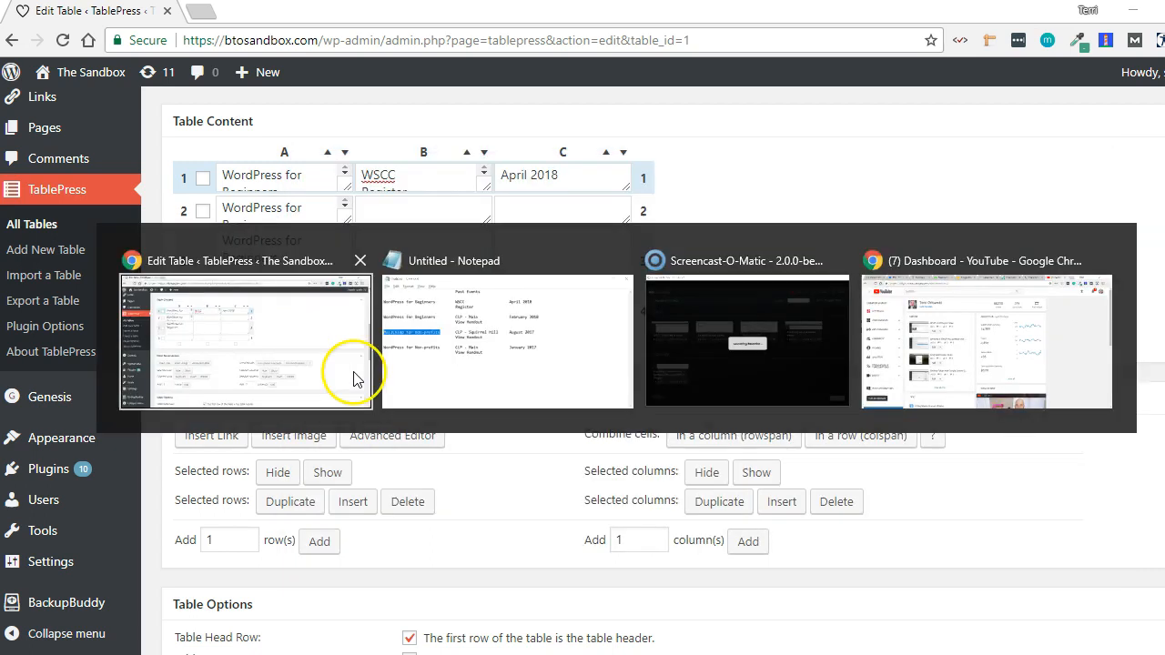
key(ctrl+c)
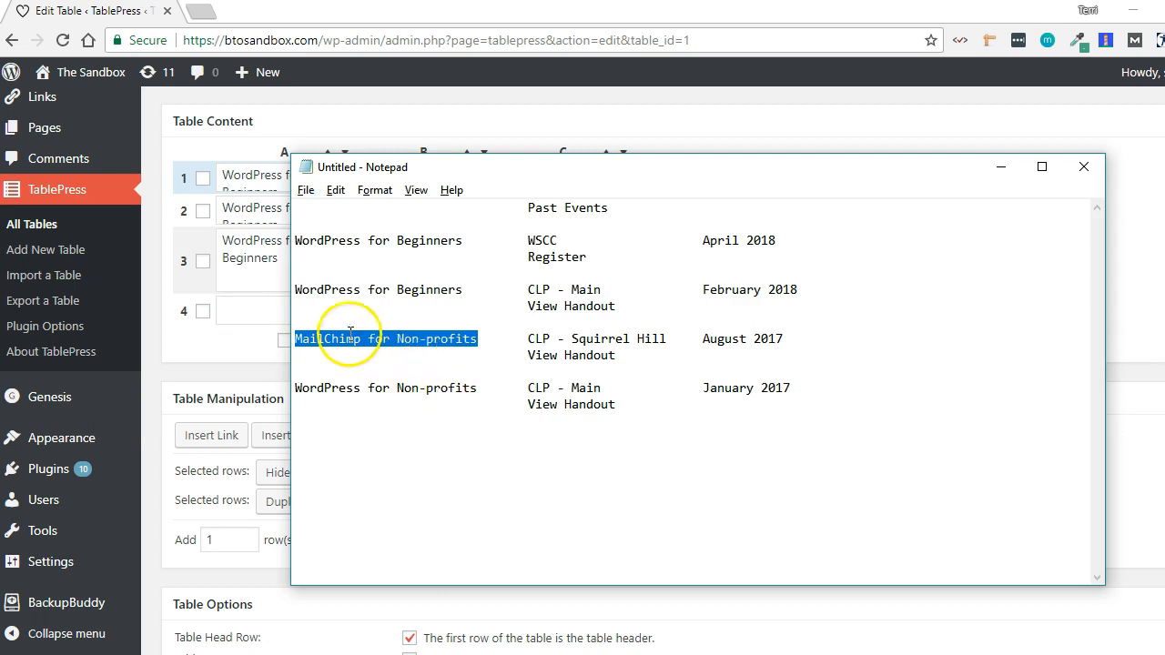
click(279, 262)
key(ctrl+a)
key(ctrl+v)
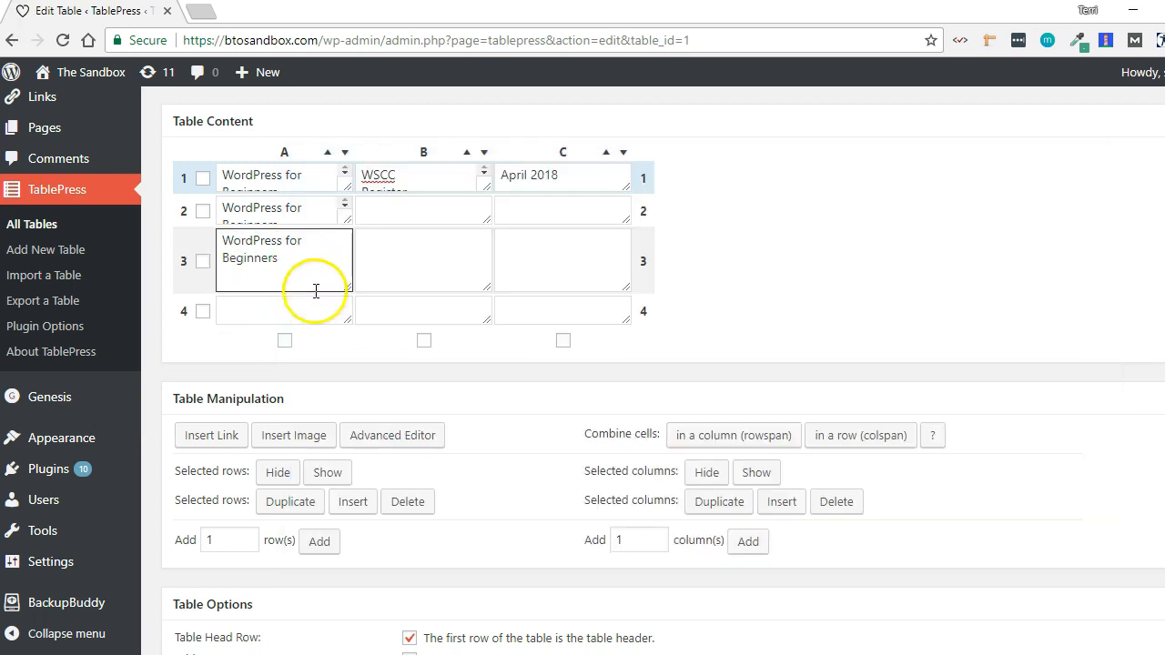
- Copy the selected "MailChimp for Non-profits" from Notepad and replace the contents of cell A3 with it
key(alt+Tab)
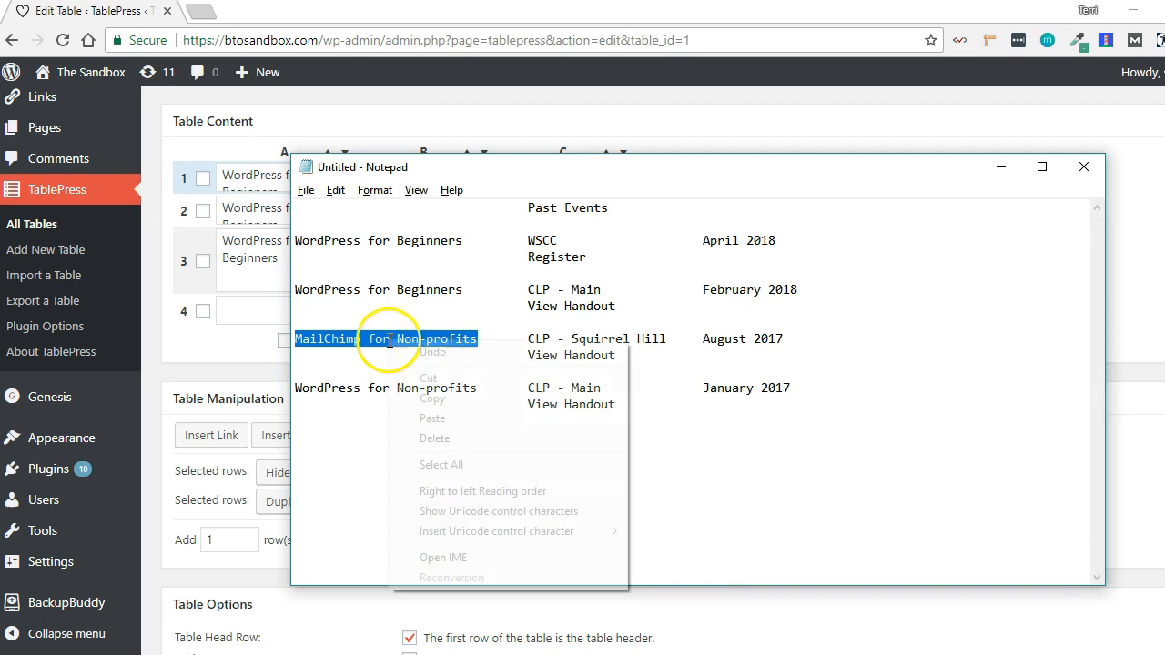
right_click(391, 344)
click(428, 399)
key(alt+Tab)
drag(277, 258, 203, 230)
key(ctrl+v)
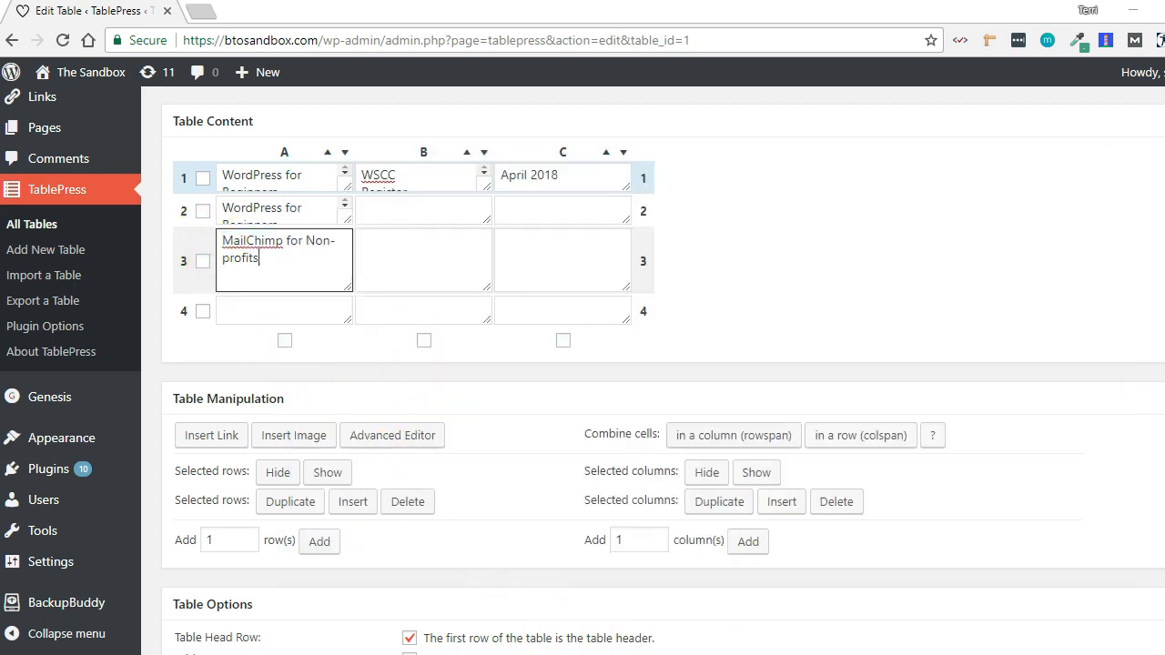
- Copy "WordPress for Non-profits" from Notepad into cell A4 and remove the blank line above the text
key(alt+Tab)
drag(477, 389, 226, 292)
click(240, 285)
key(ctrl+v)
click(213, 290)
click(283, 287)
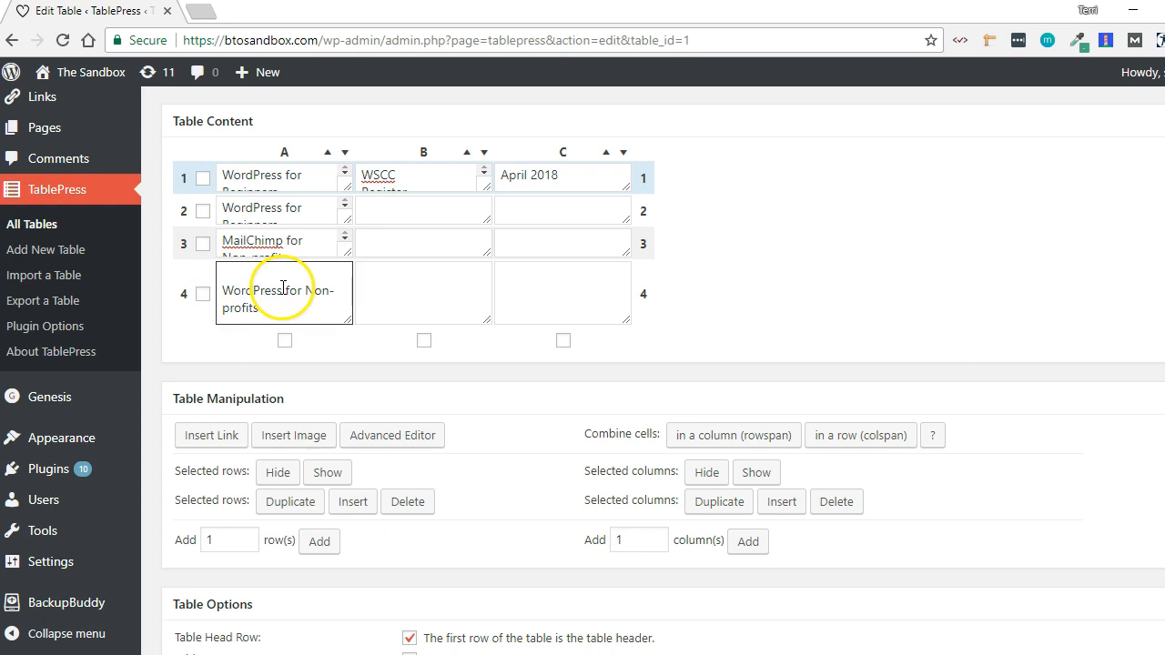
key(BackSpace)
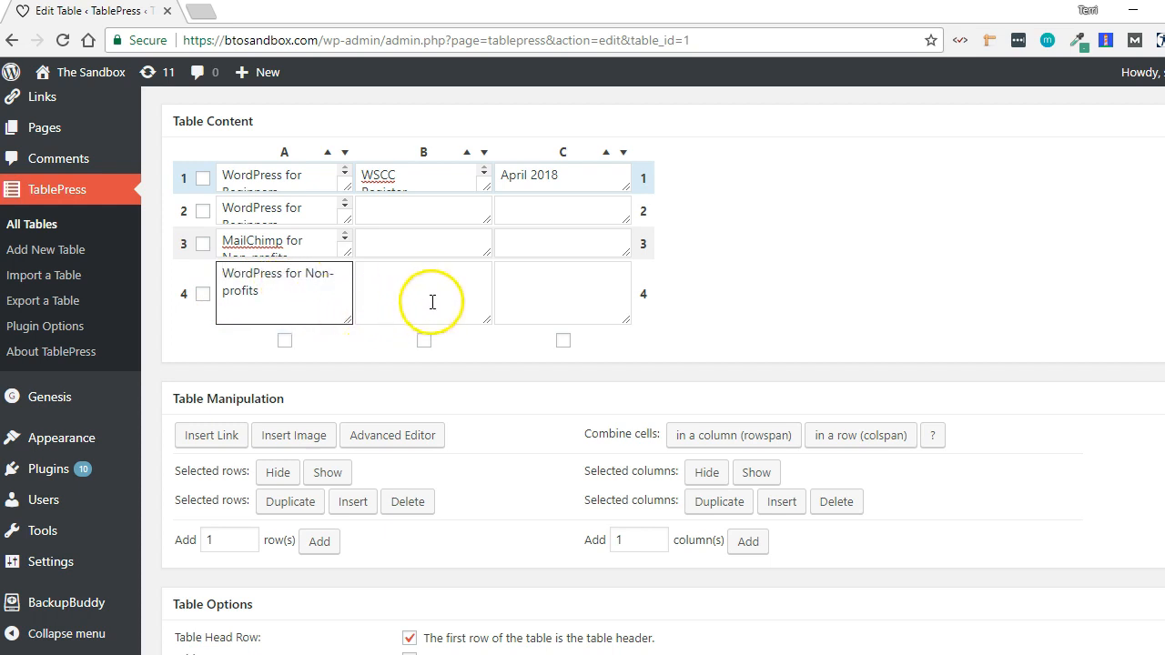
- Enter the fourth event's date from the Notepad list, "January 2017", in cell C4
click(587, 271)
key(alt+Tab)
drag(703, 388, 795, 386)
click(797, 386)
key(alt+Tab)
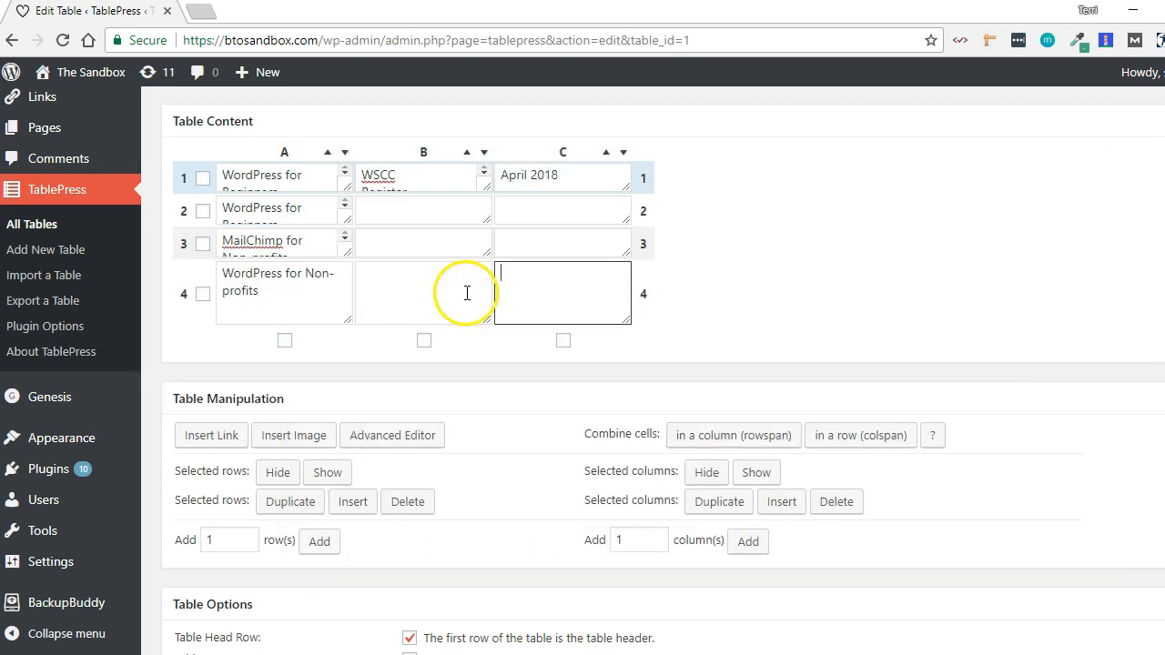
key(ctrl+v)
key(ctrl+z)
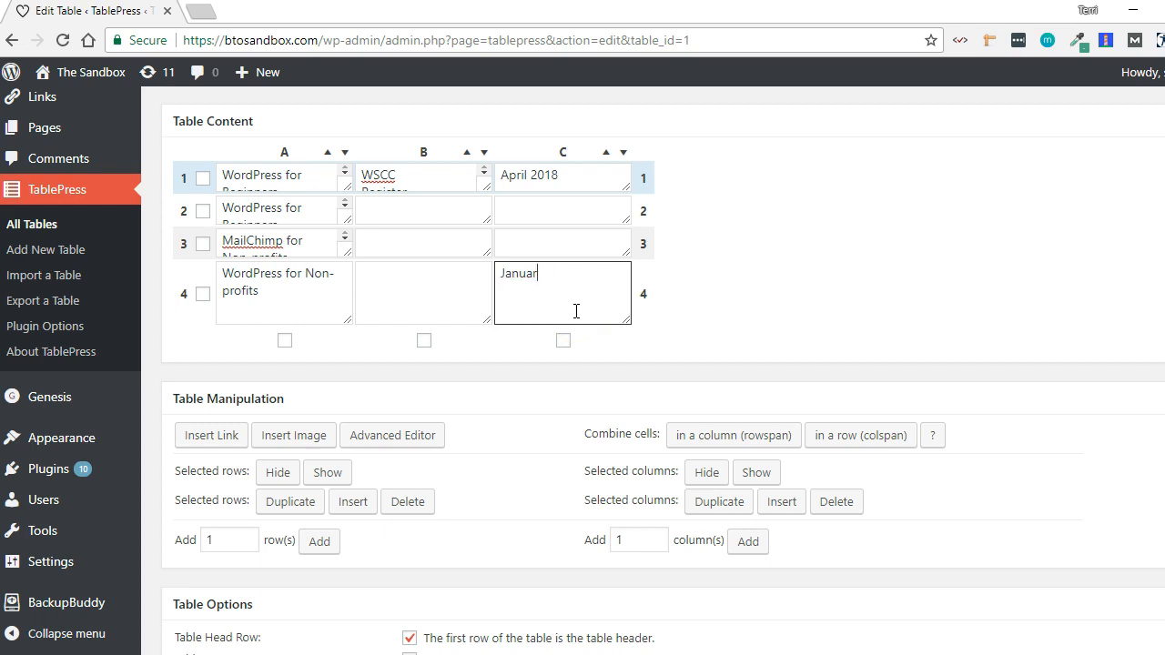
- Enter the dates "August 2017" in cell C3 and "February 2018" in cell C2
click(554, 233)
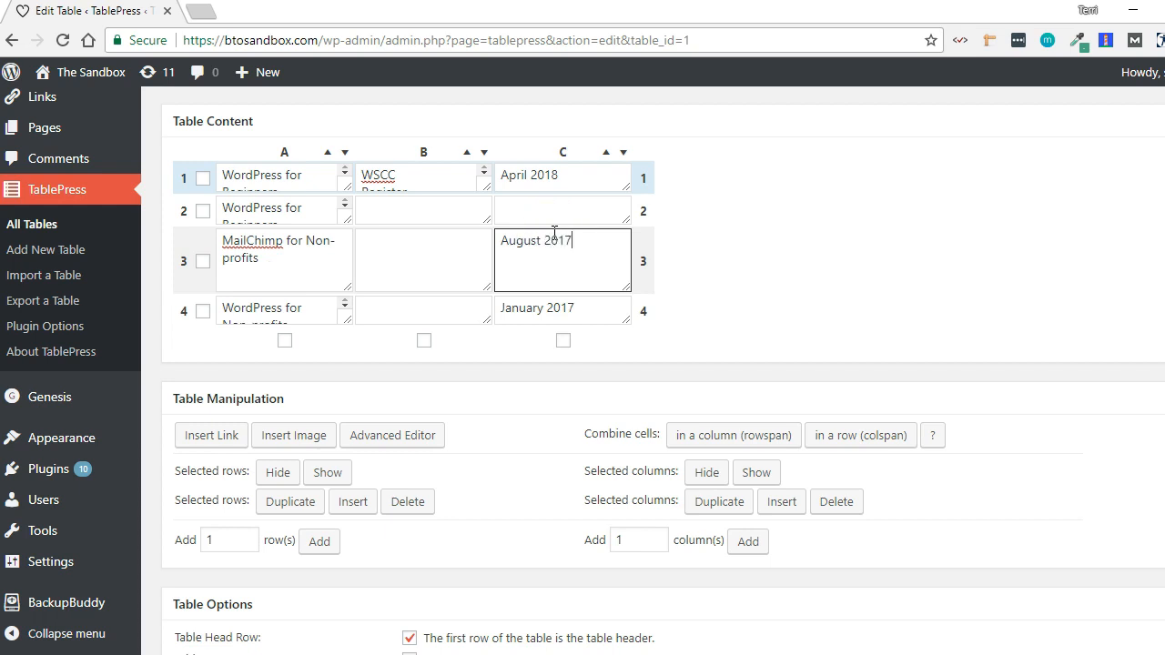
click(551, 203)
text(February 2018)
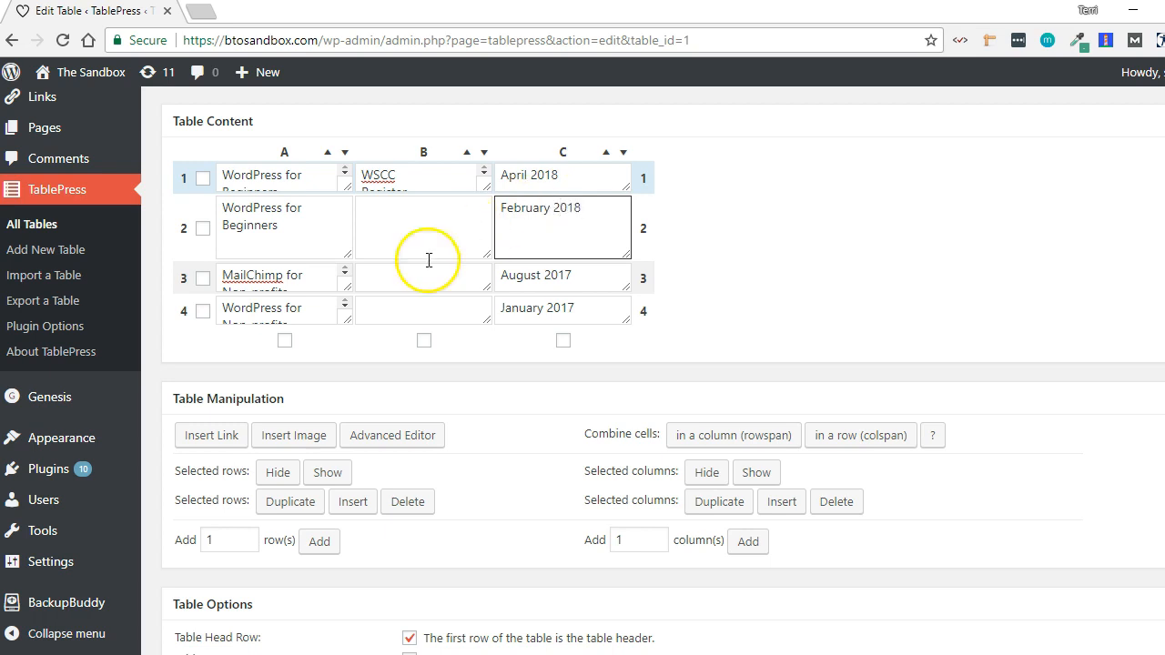
click(419, 239)
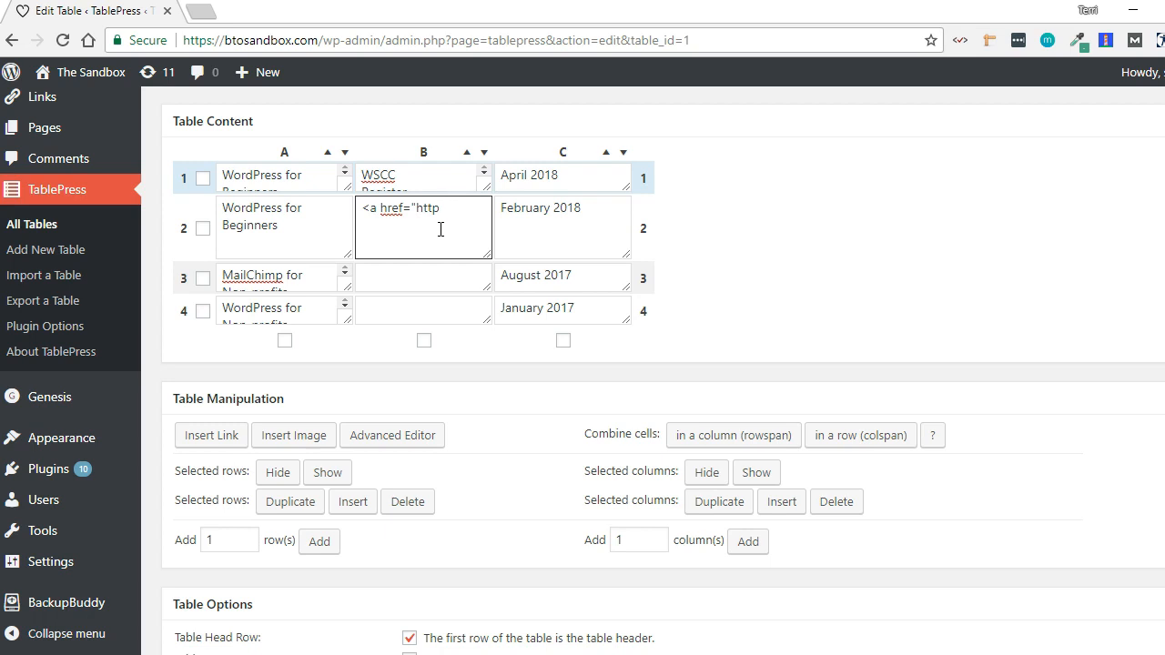
key(ctrl+a)
key(BackSpace)
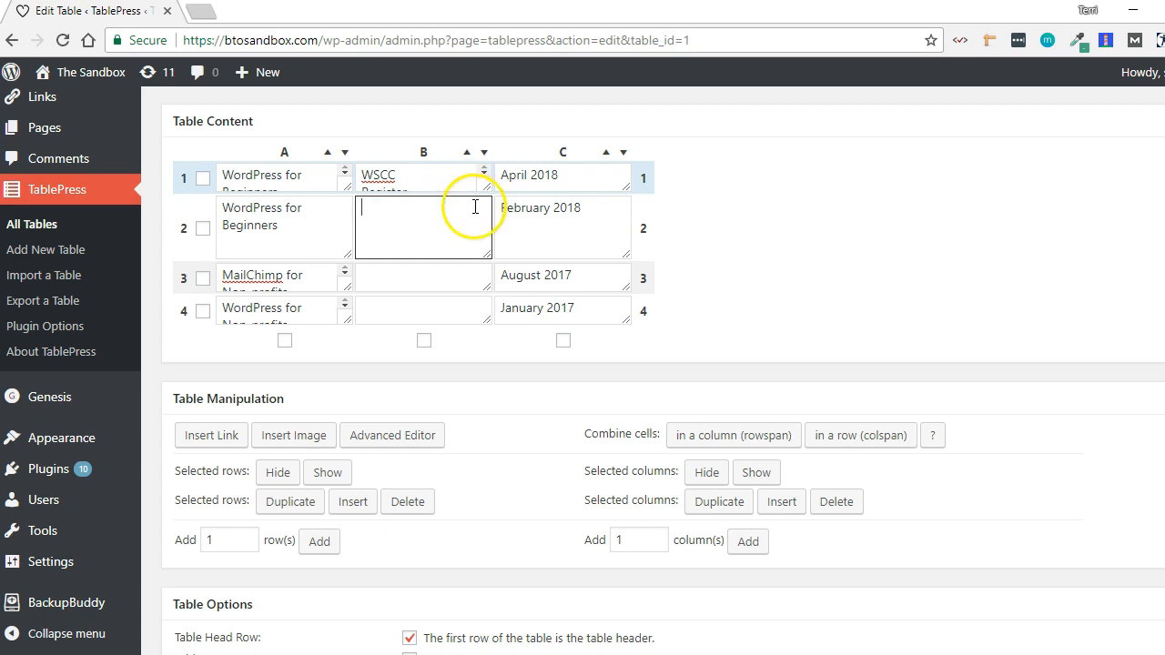
click(810, 265)
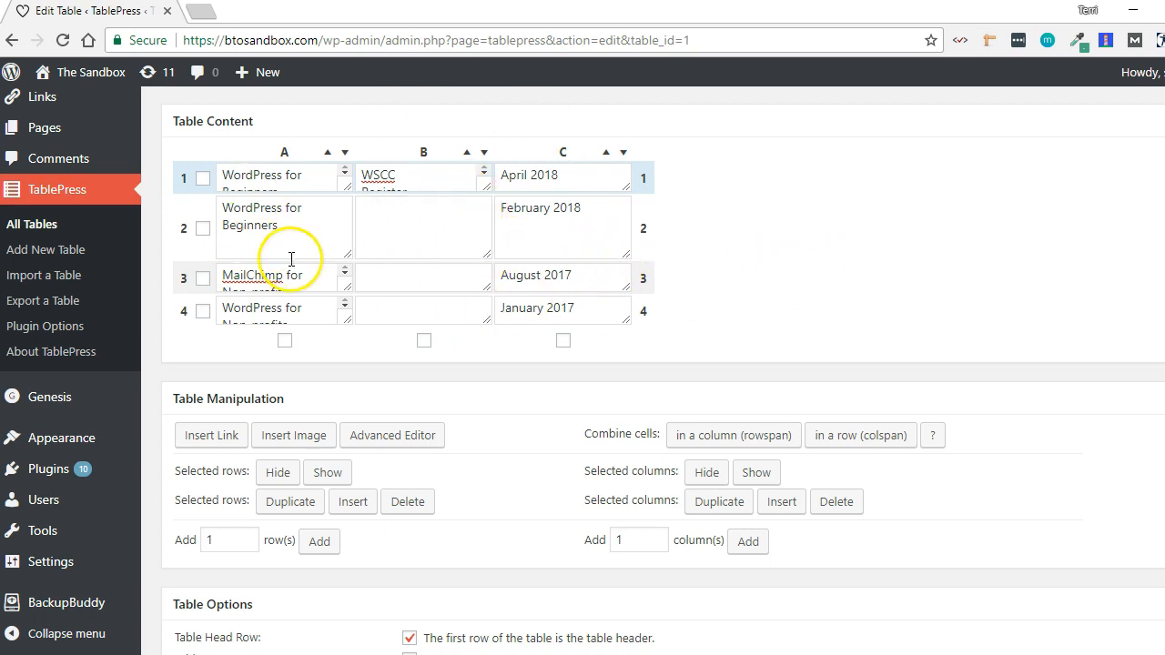
- Open the empty cell B2, in the second event's row, in the Advanced Editor
scroll(510, 410, down, 2)
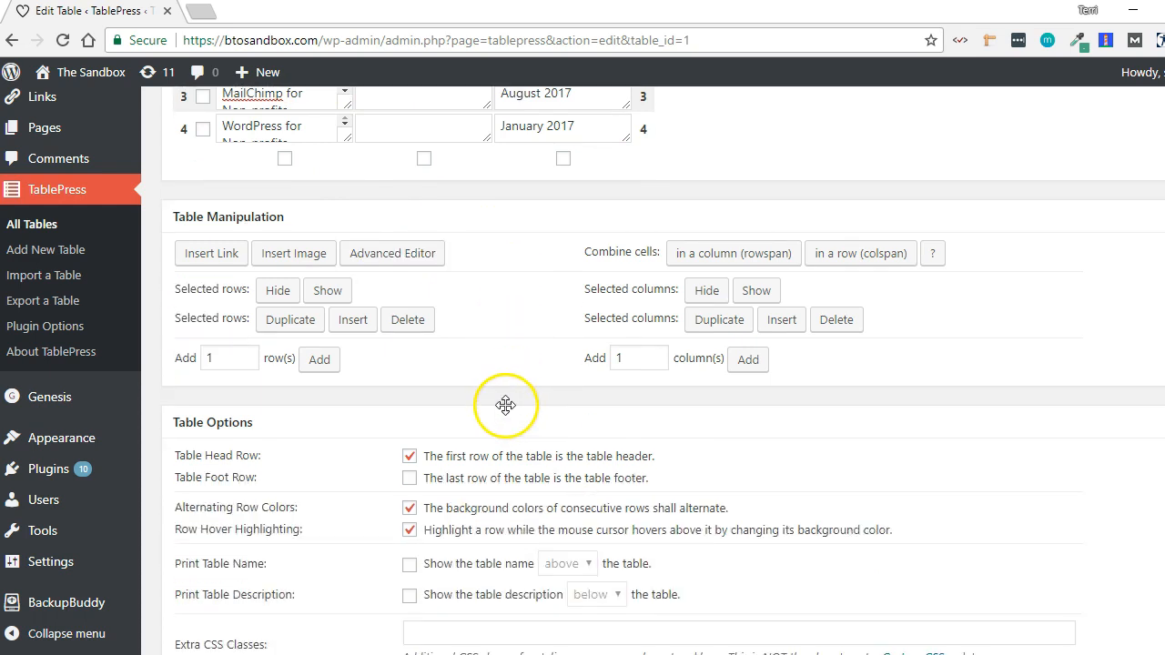
click(409, 264)
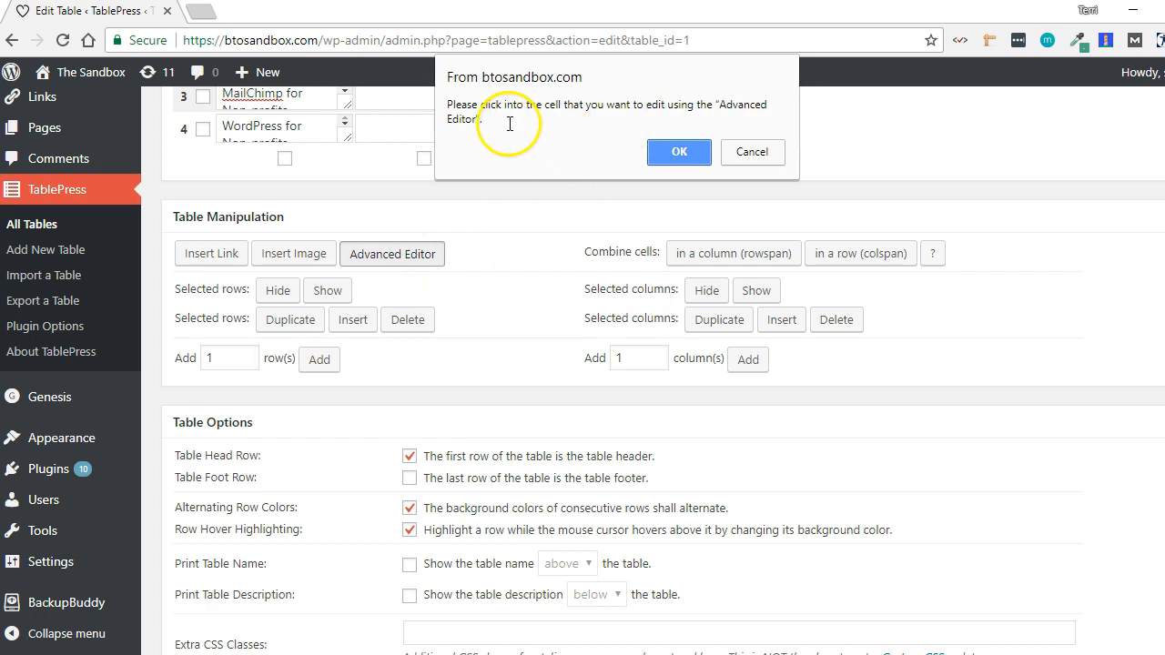
click(679, 151)
scroll(455, 188, up, 2)
click(421, 242)
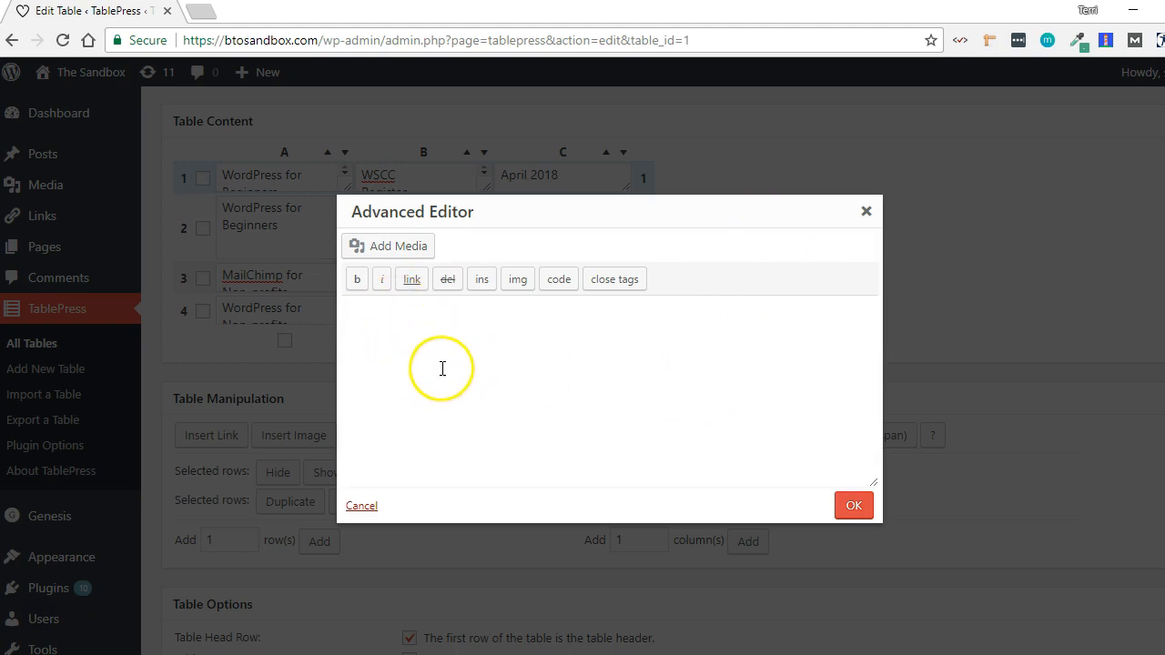
- Open Add Media for cell B2 and look at the options for uploading files
click(394, 248)
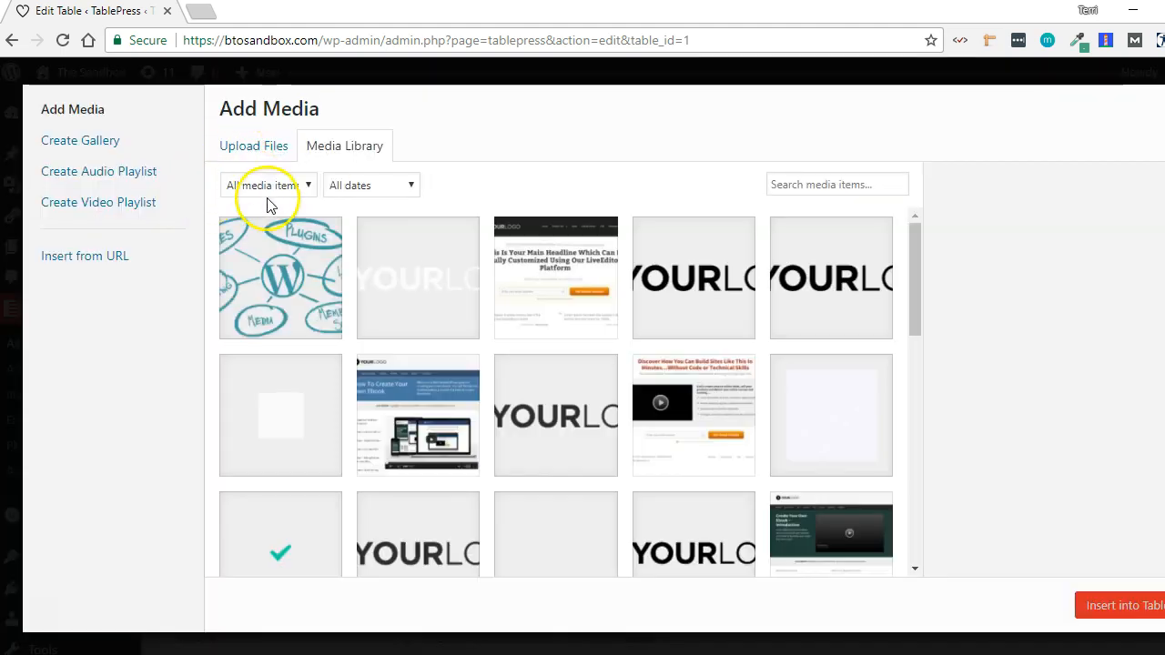
click(265, 147)
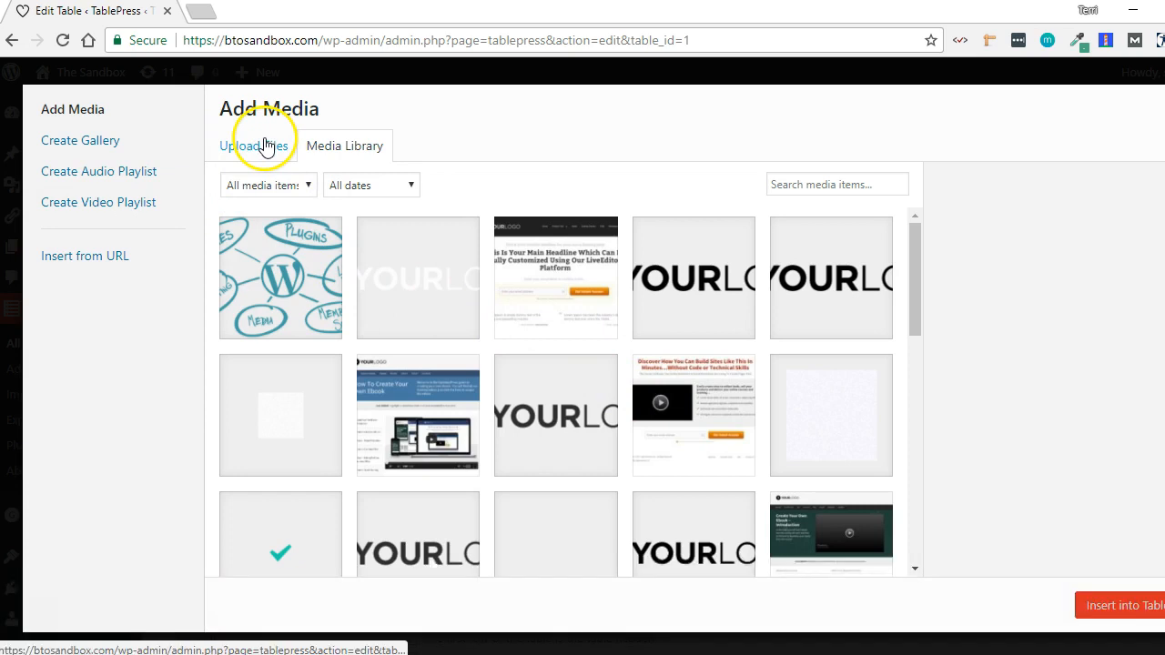